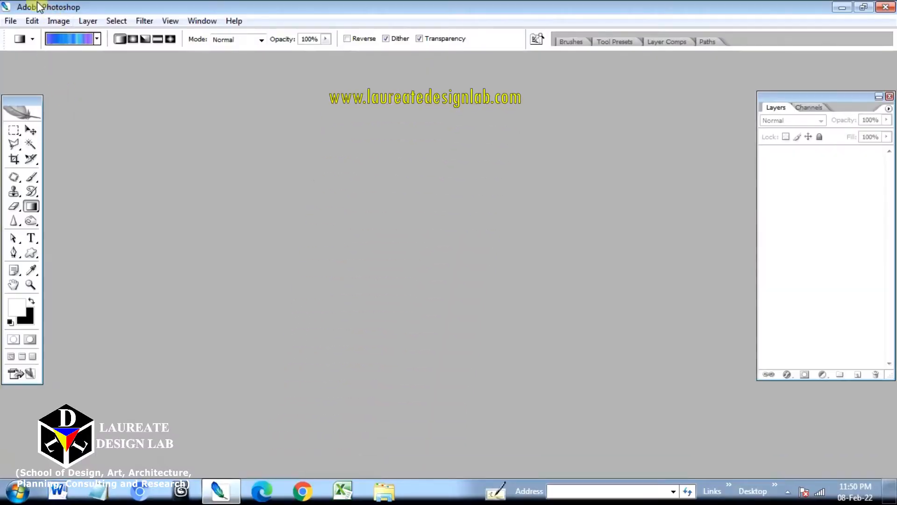
Open the ansicht-himmel image from the ARCHITECTURE folder and maximize its document window.
click(10, 21)
click(34, 44)
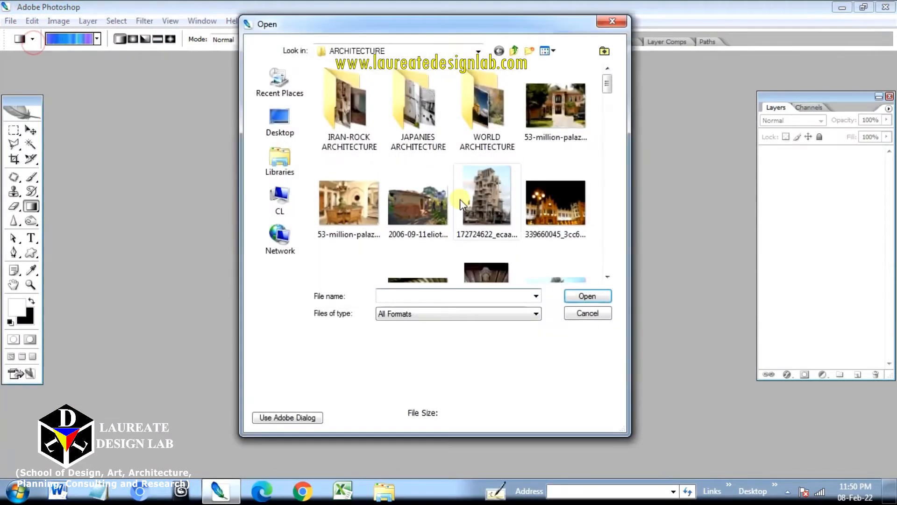
click(435, 209)
key(a)
key(a)
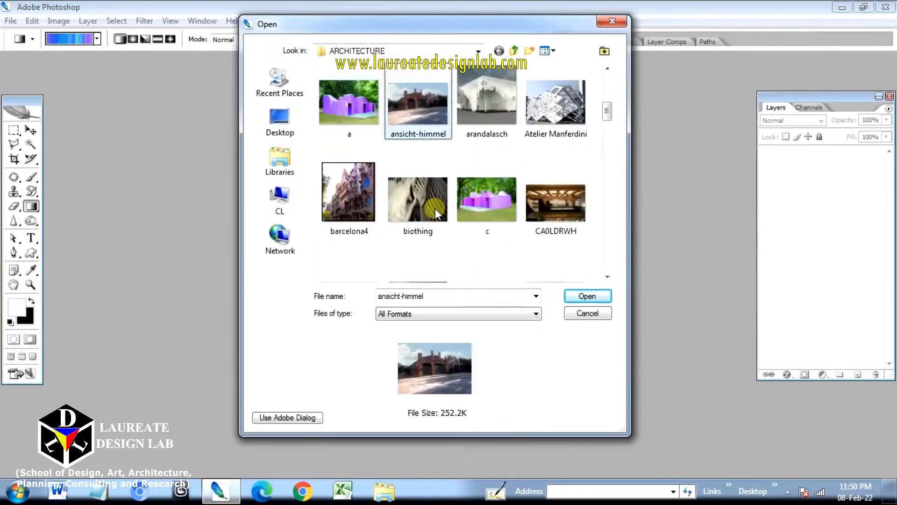
double_click(424, 123)
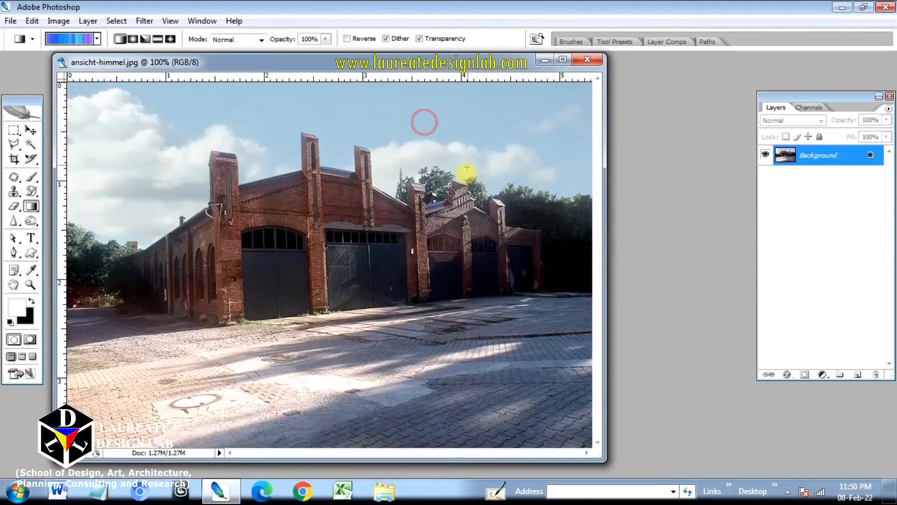
click(563, 60)
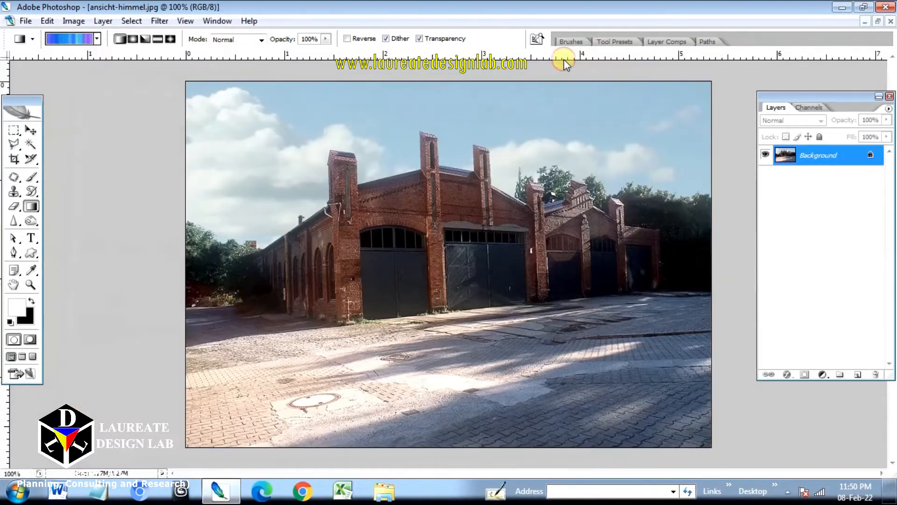
Convert the Background into the normal layer Layer 0 and add a new empty layer above it.
double_click(836, 155)
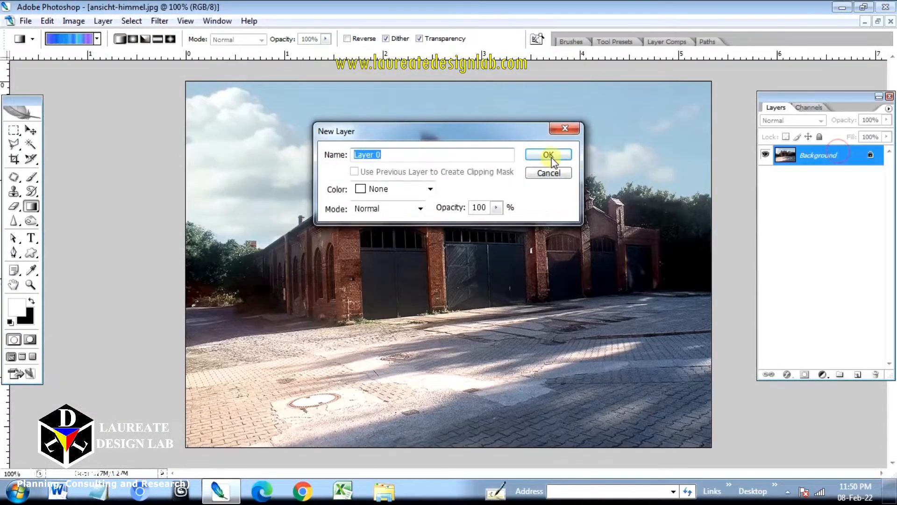
click(551, 158)
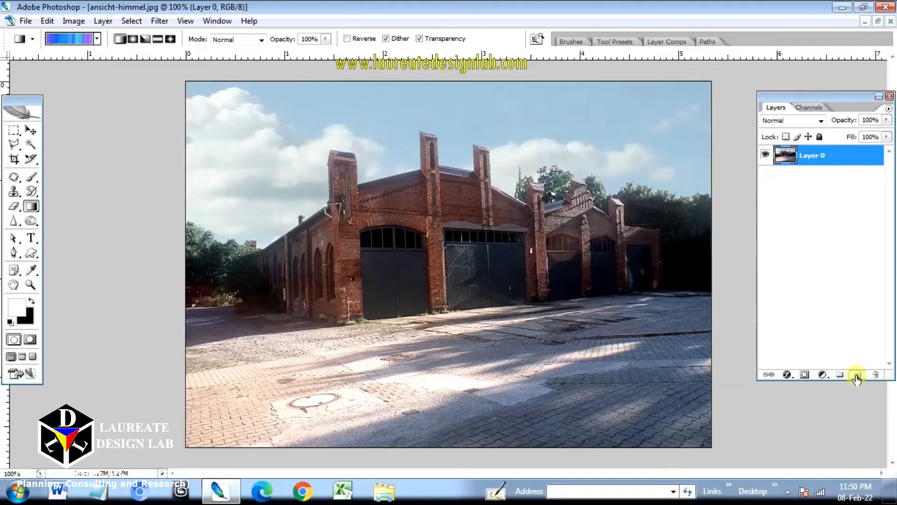
click(857, 375)
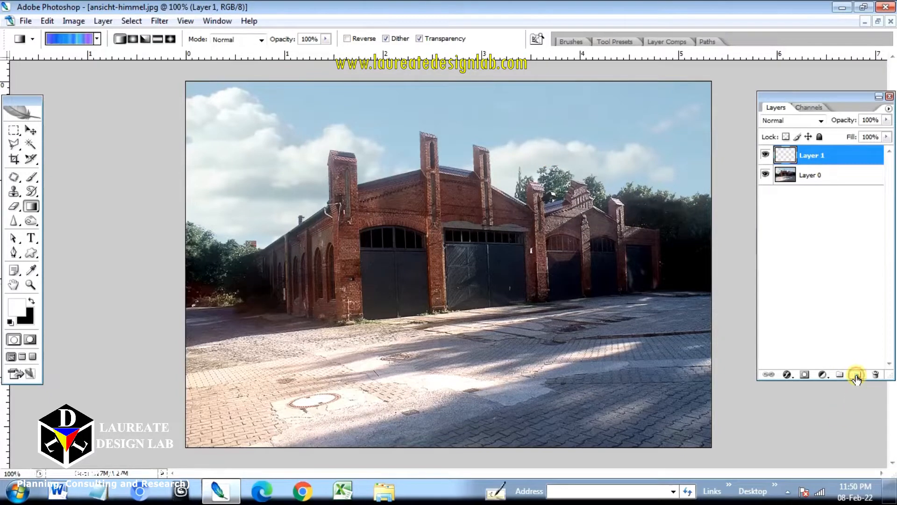
Select a diagonal light-beam band with the Polygonal Lasso, widening from the photo's lower-left edge across the building to its right edge.
click(11, 147)
drag(11, 146, 56, 153)
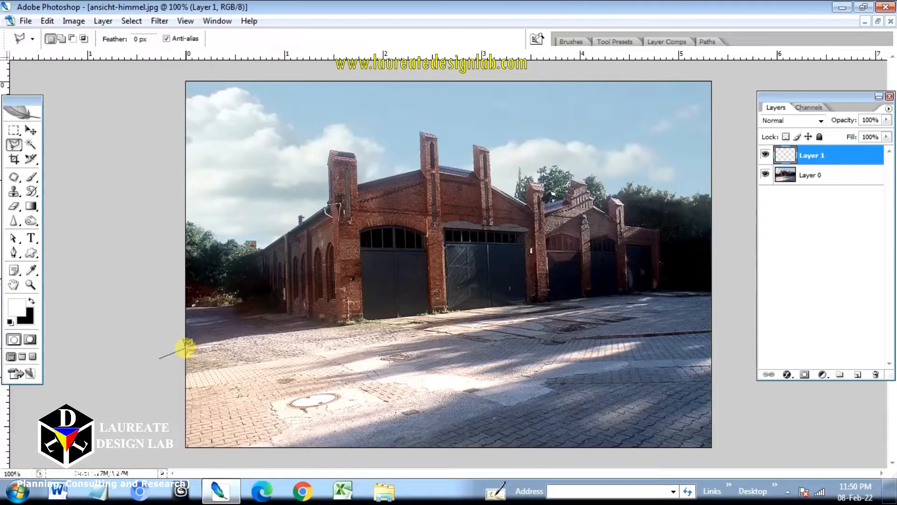
click(185, 347)
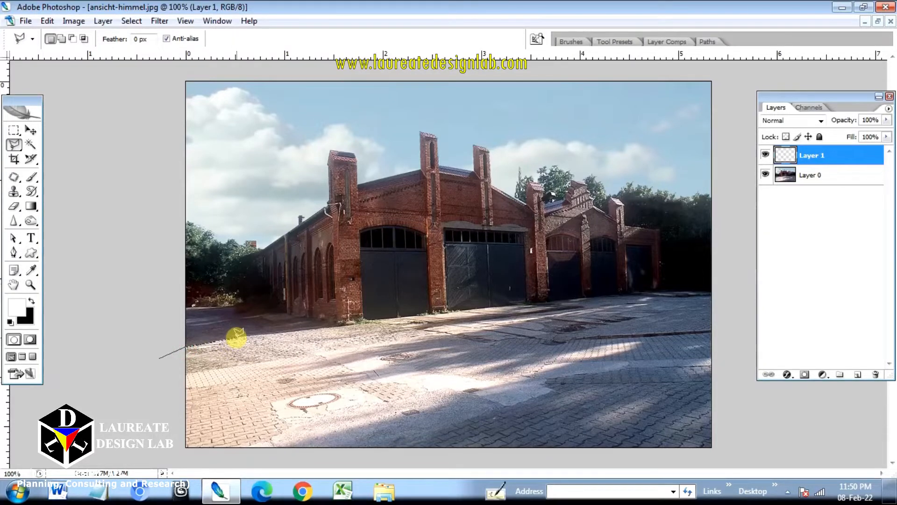
click(236, 337)
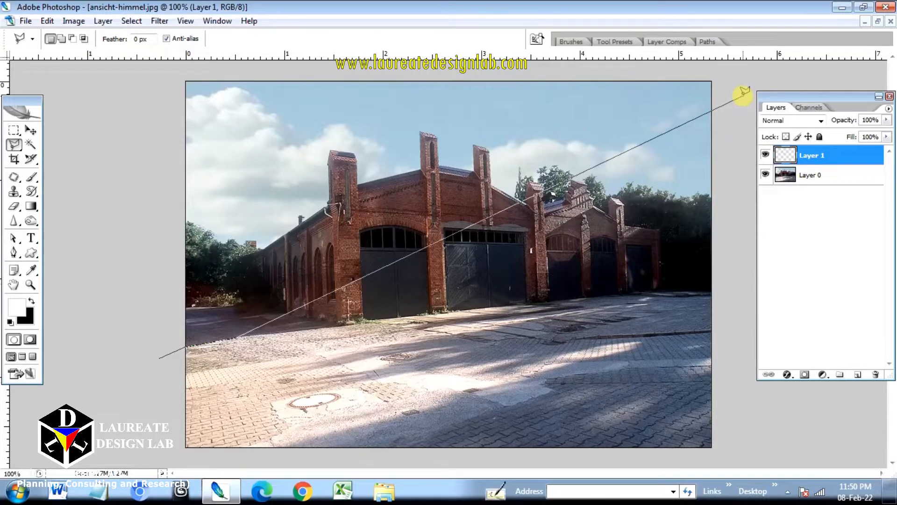
click(720, 110)
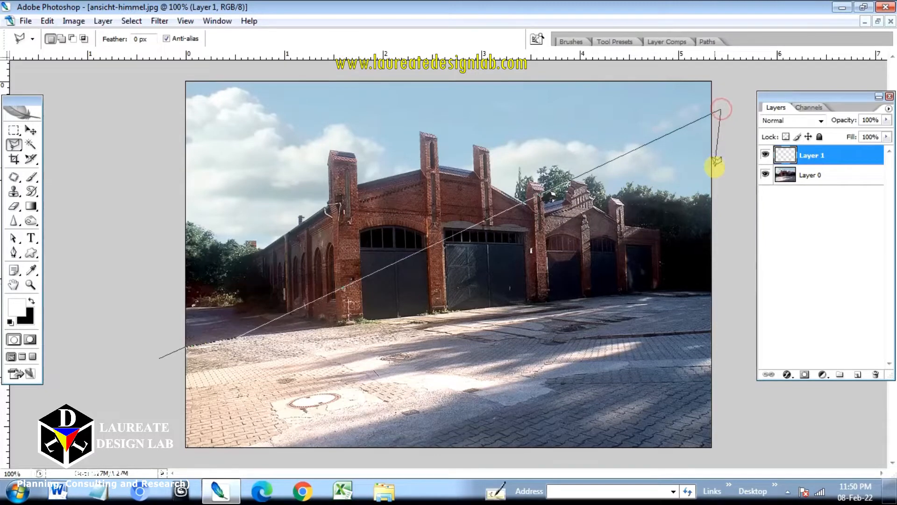
click(719, 290)
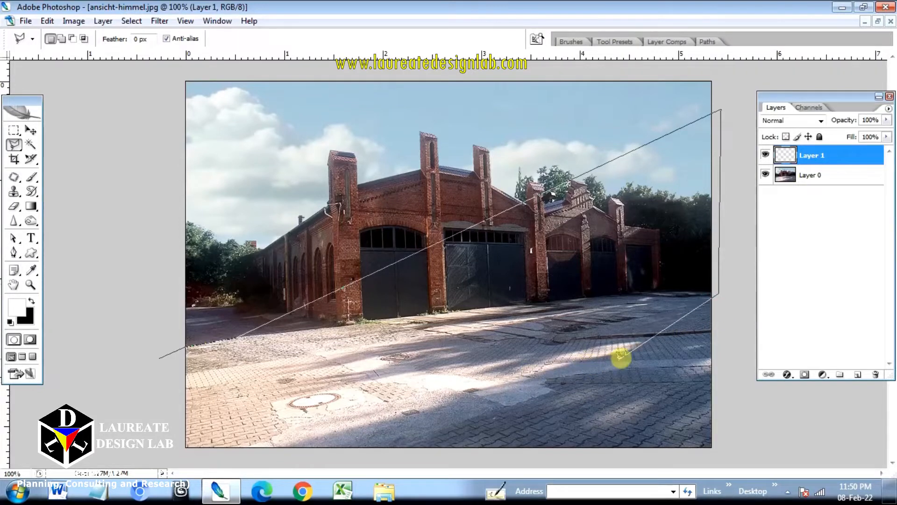
click(719, 311)
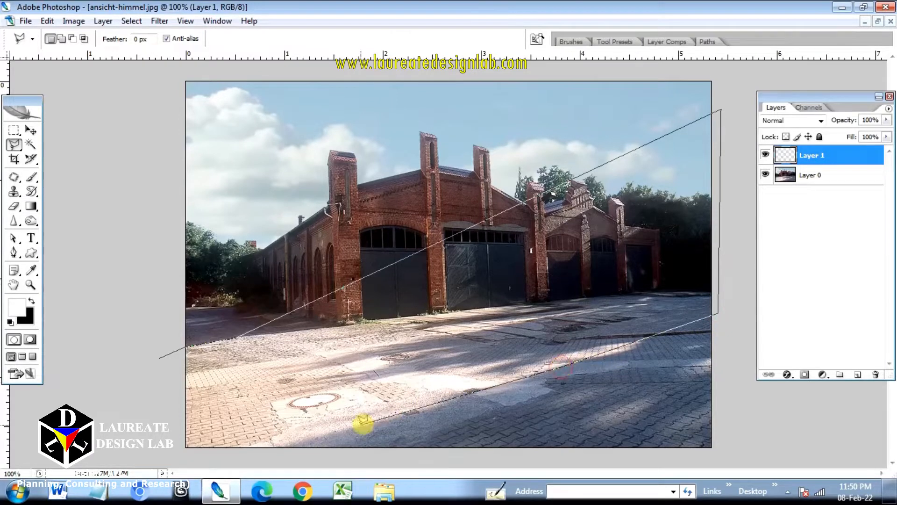
click(267, 452)
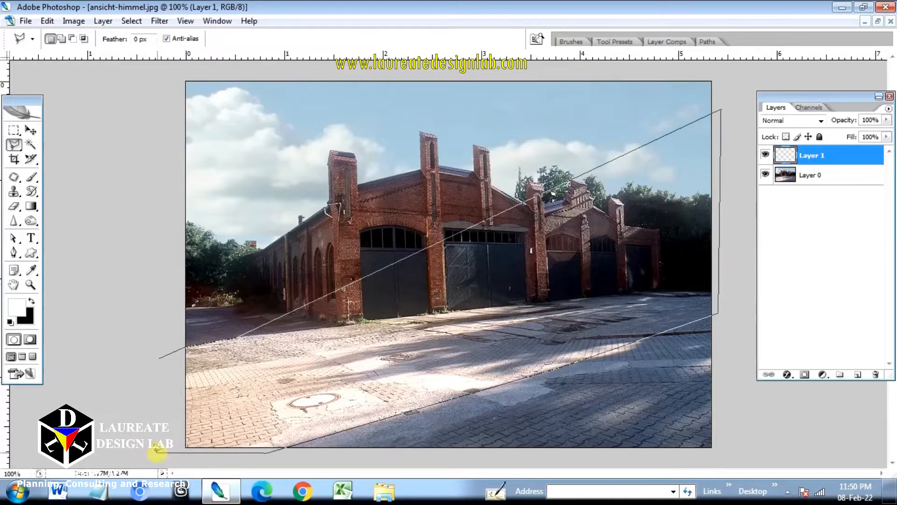
click(162, 451)
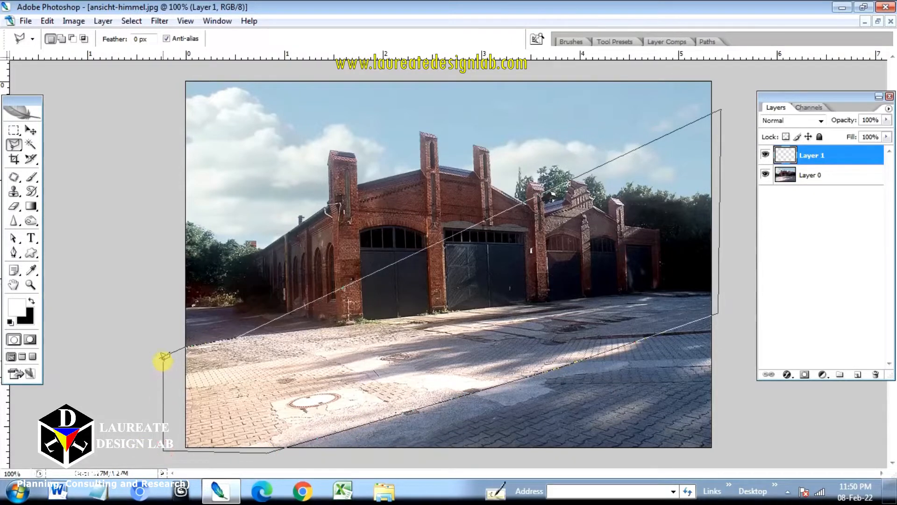
click(161, 355)
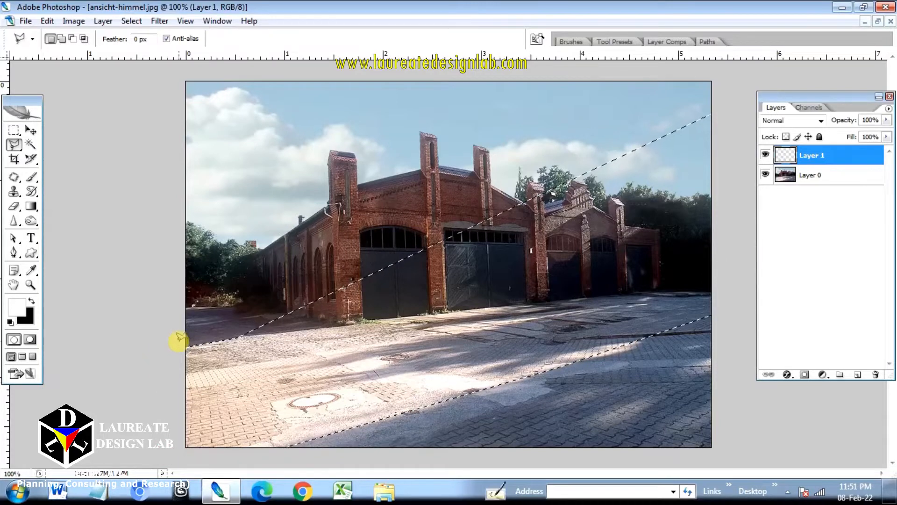
Fill the selected band on Layer 1 with white using the Paint Bucket and turn the selection into a layer mask.
click(31, 206)
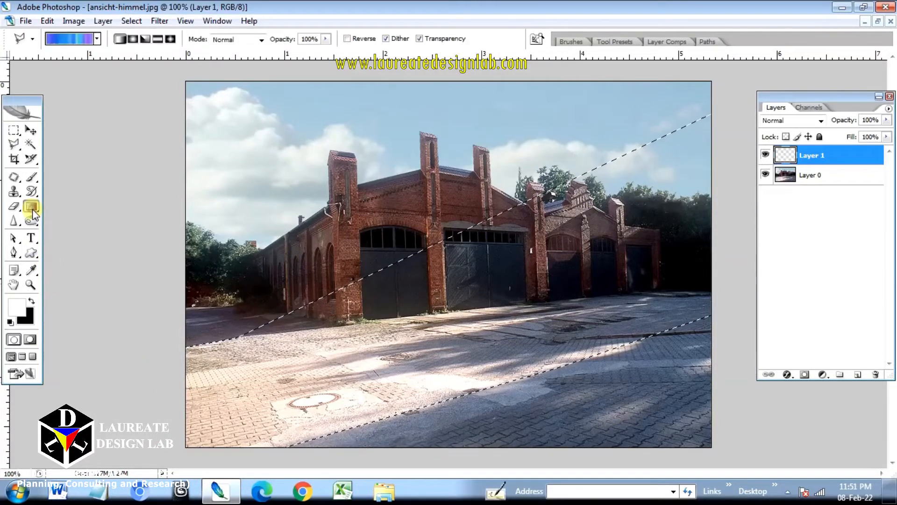
click(75, 219)
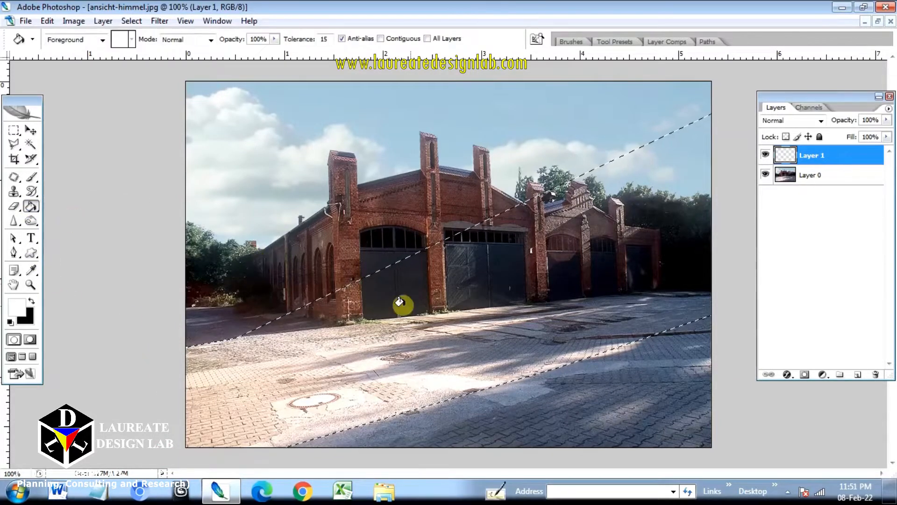
click(576, 243)
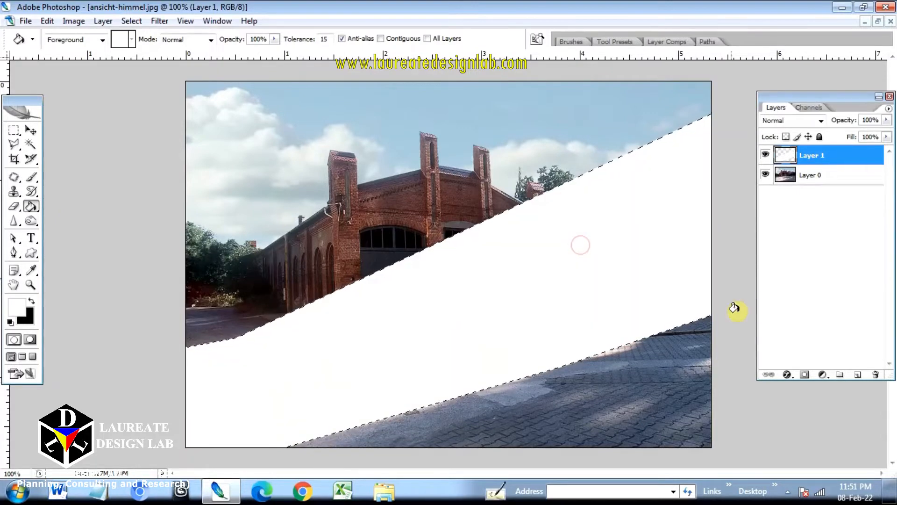
click(804, 375)
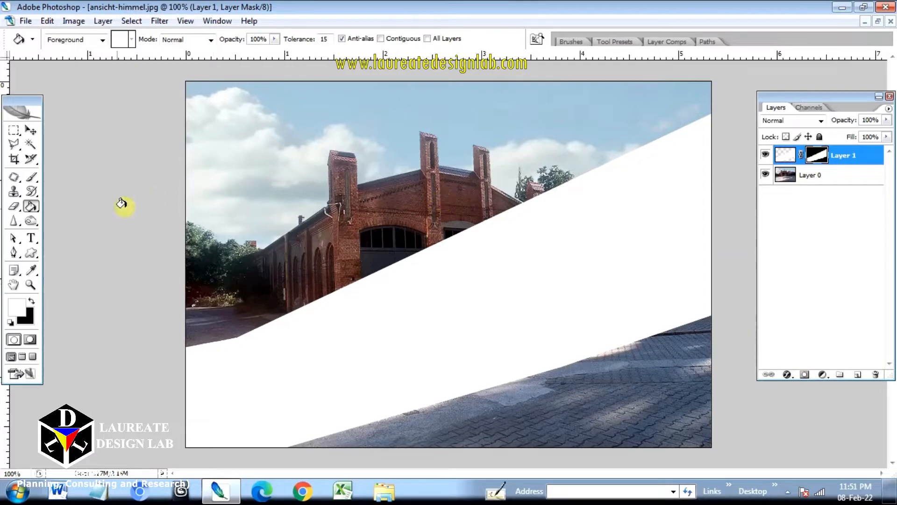
Apply a linear gradient with the blue striped preset to Layer 1's mask, running across the band from its upper to its lower edge.
click(31, 211)
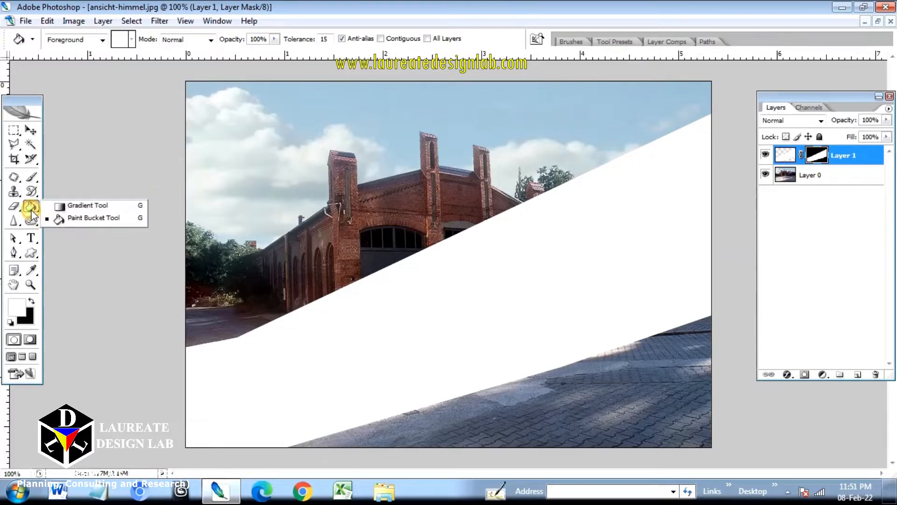
click(61, 209)
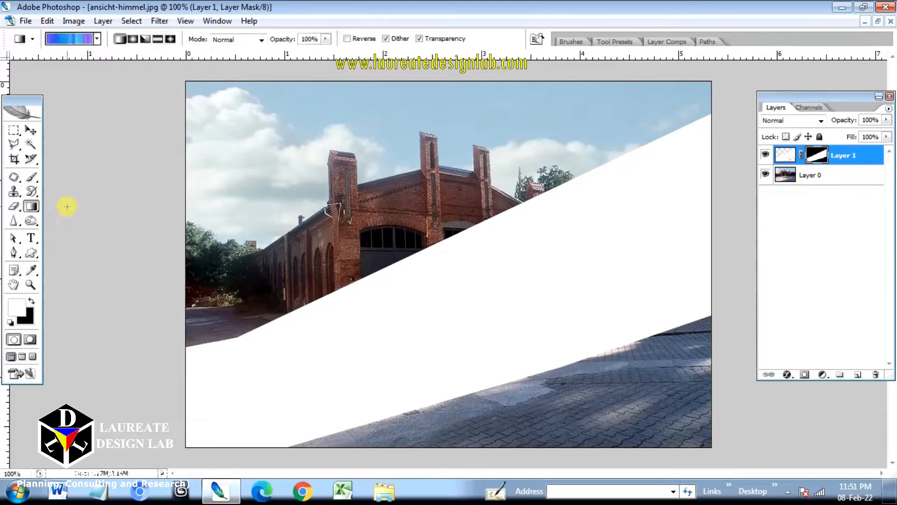
click(96, 39)
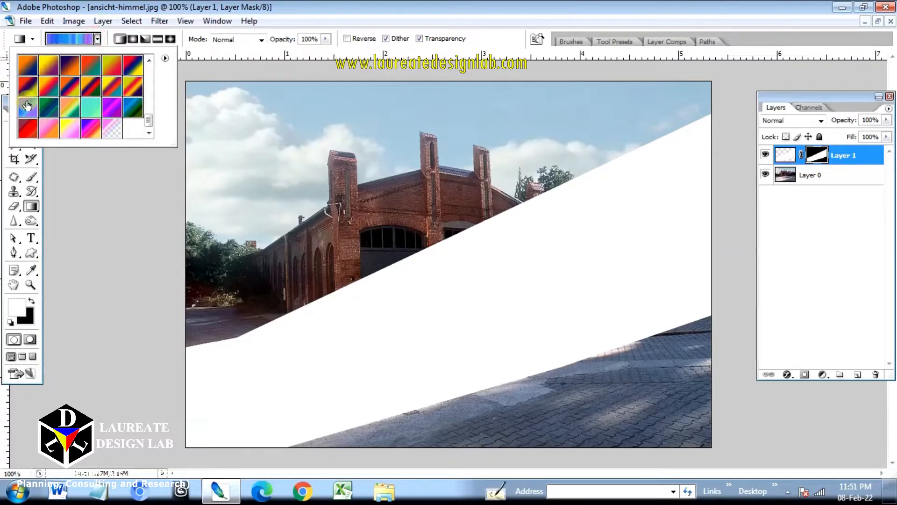
click(215, 52)
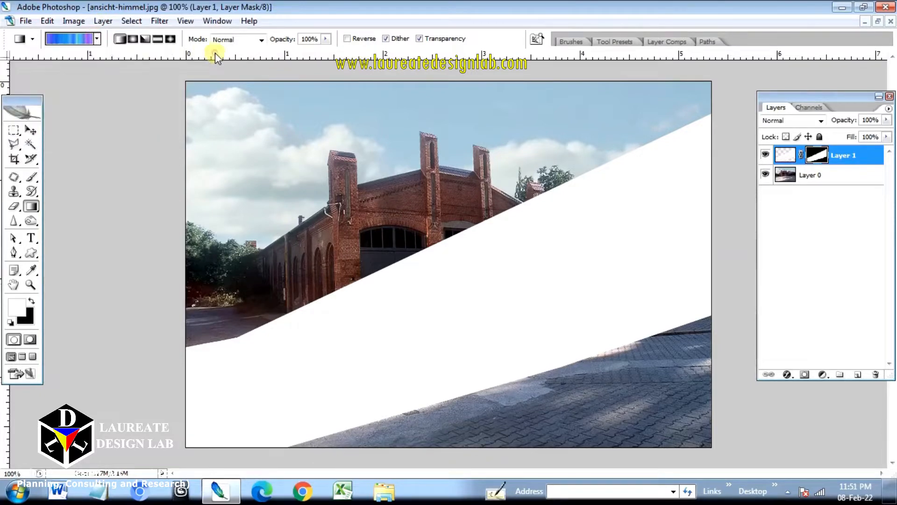
drag(385, 259, 478, 419)
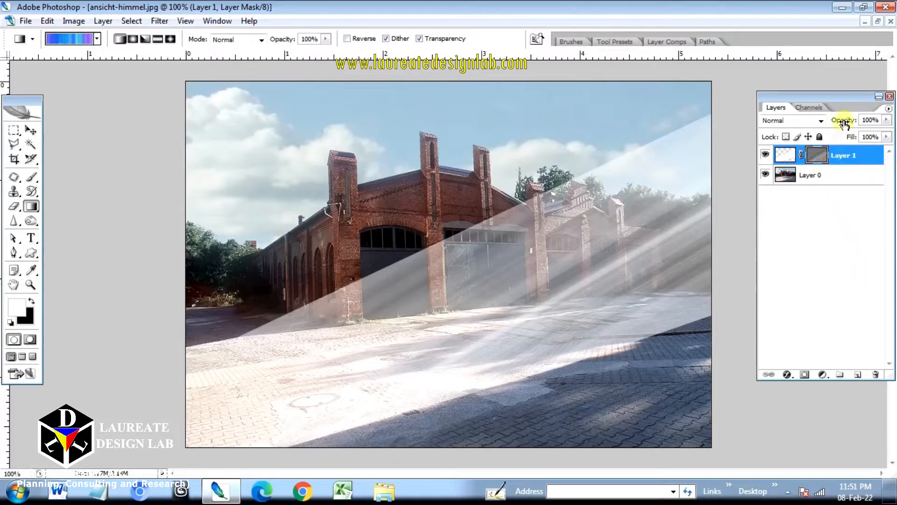
Lower Layer 1's opacity to 32% and toggle the layer's visibility to compare the photo with and without the rays.
drag(844, 123, 821, 124)
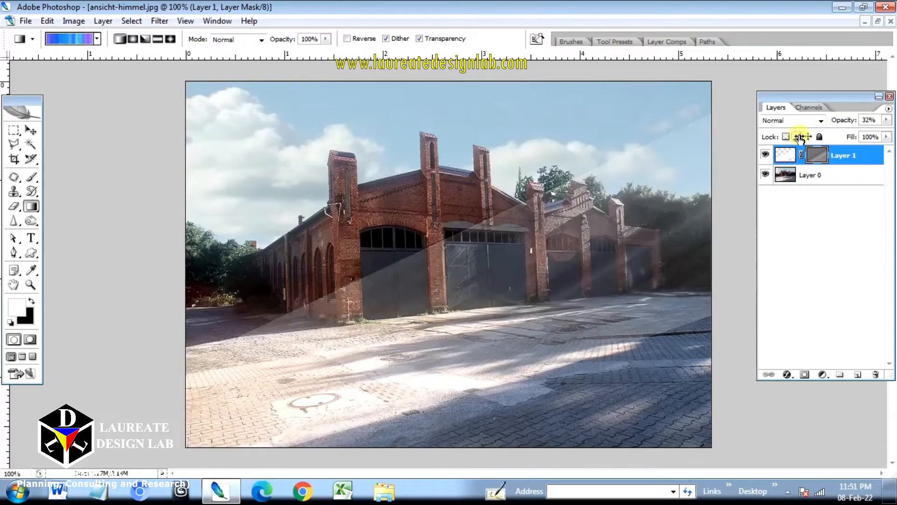
click(765, 155)
click(765, 155)
click(765, 154)
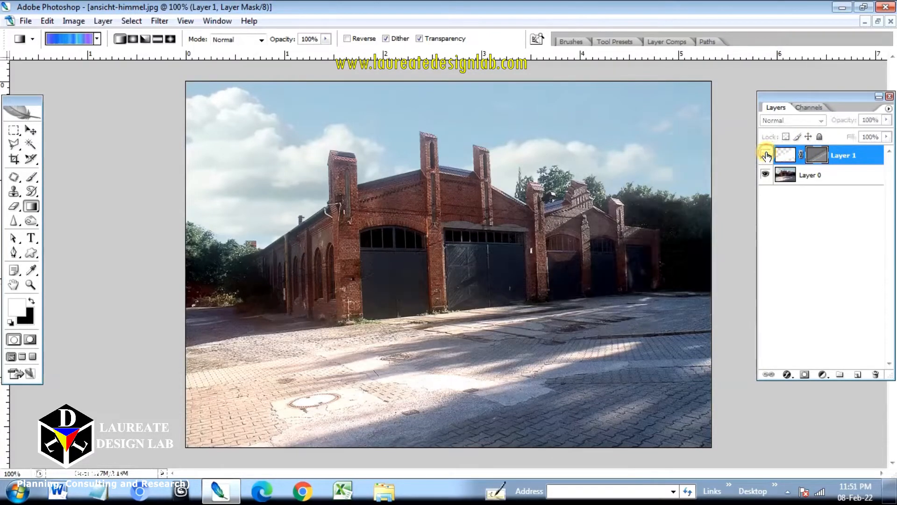
click(765, 154)
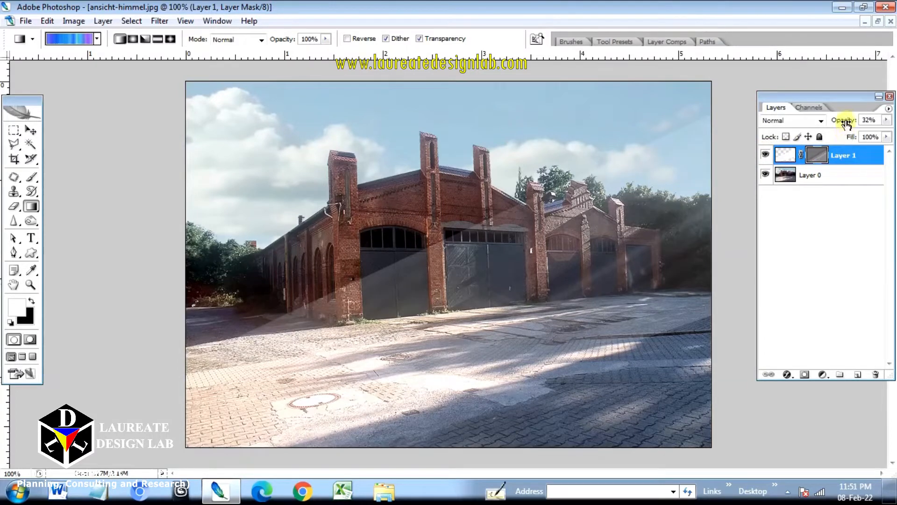
Set Layer 1's opacity to 61% and compare the photo with the light rays hidden and shown.
mouse_move(849, 123)
mouse_down()
mouse_move(867, 120)
mouse_move(849, 124)
mouse_up()
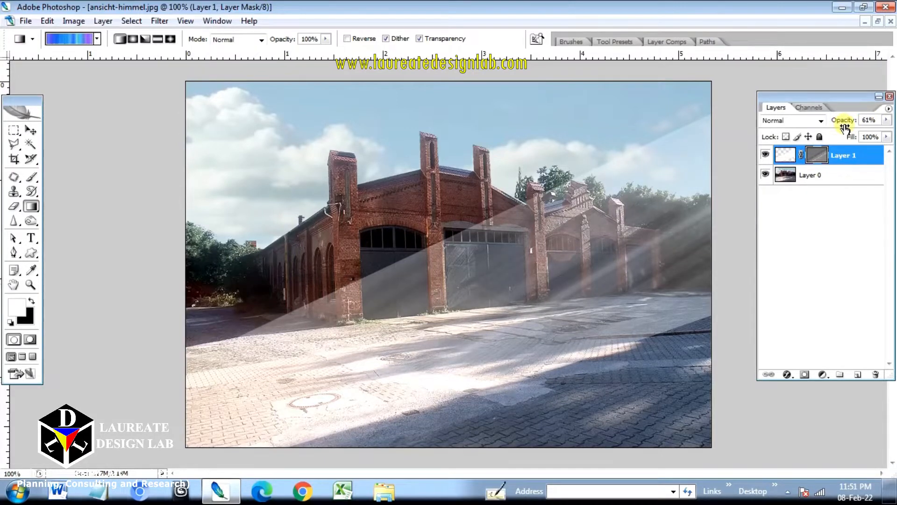
click(767, 156)
click(767, 155)
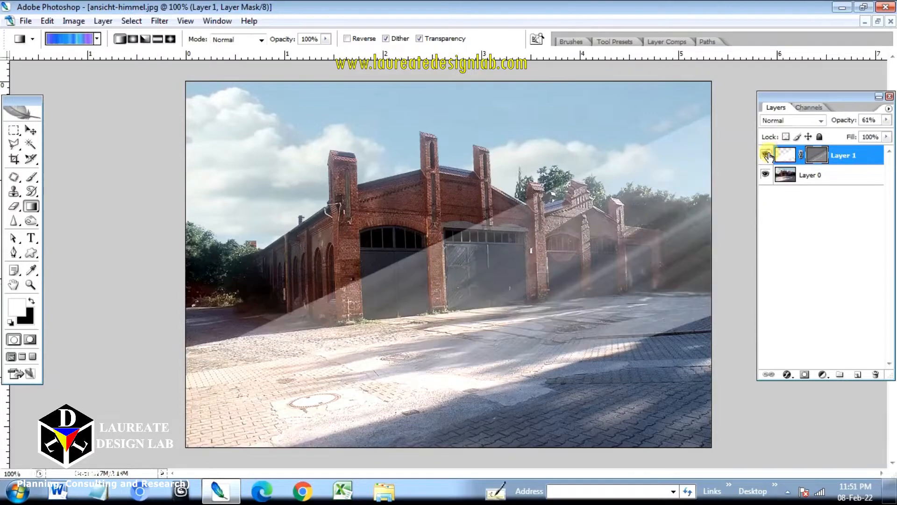
click(767, 156)
click(767, 156)
click(767, 155)
click(766, 156)
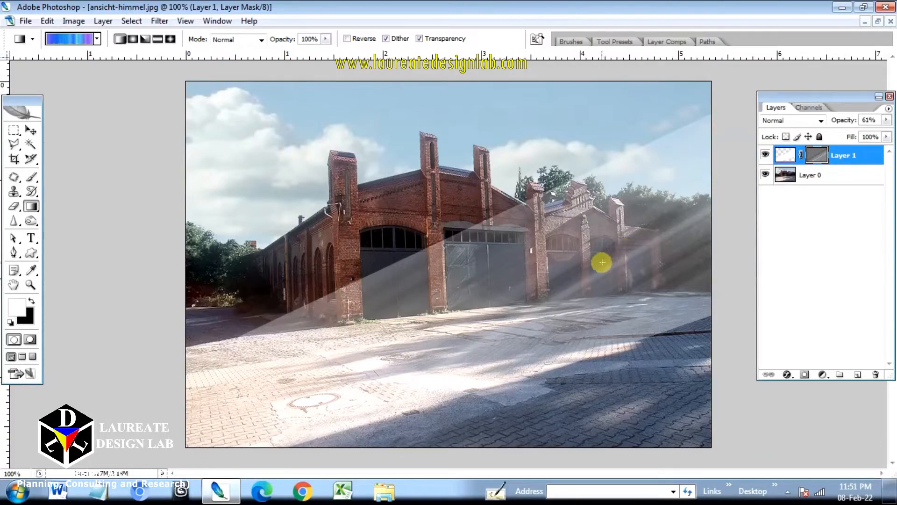
Open the 2006-09-11eliotCobStructure.jpg image from the ARCHITECTURE folder.
click(26, 21)
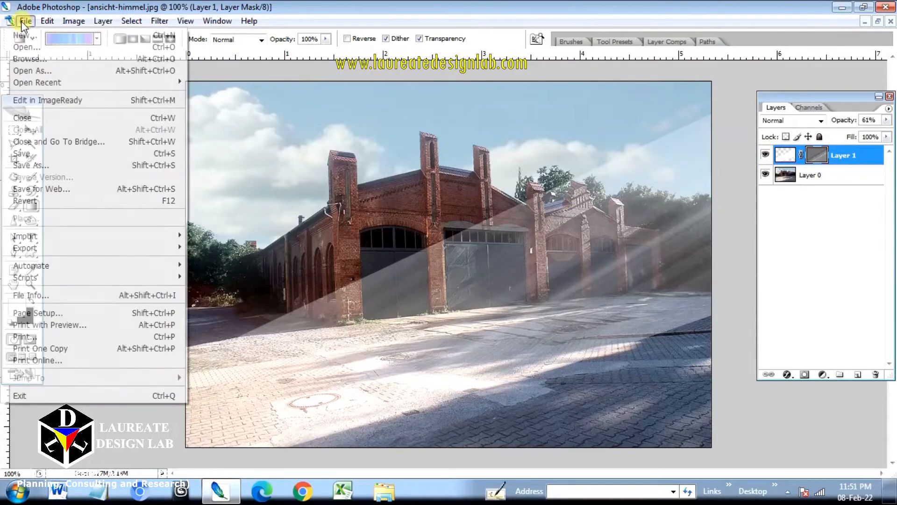
click(33, 44)
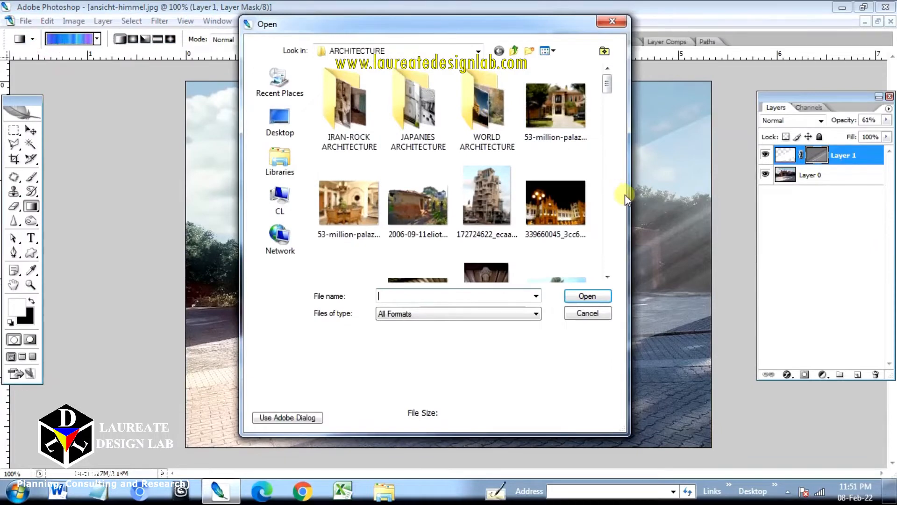
double_click(421, 215)
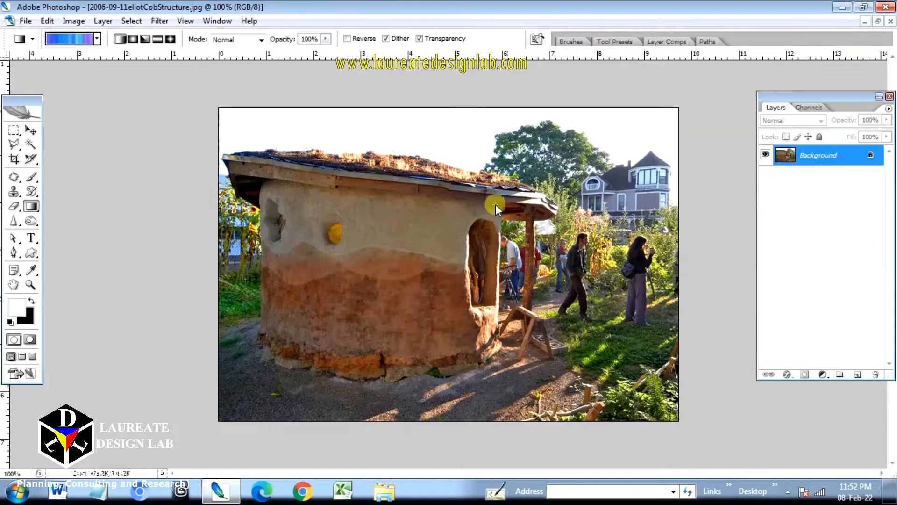
Convert the locked Background into an editable layer named Layer 0 and fit the whole photo on screen.
double_click(795, 159)
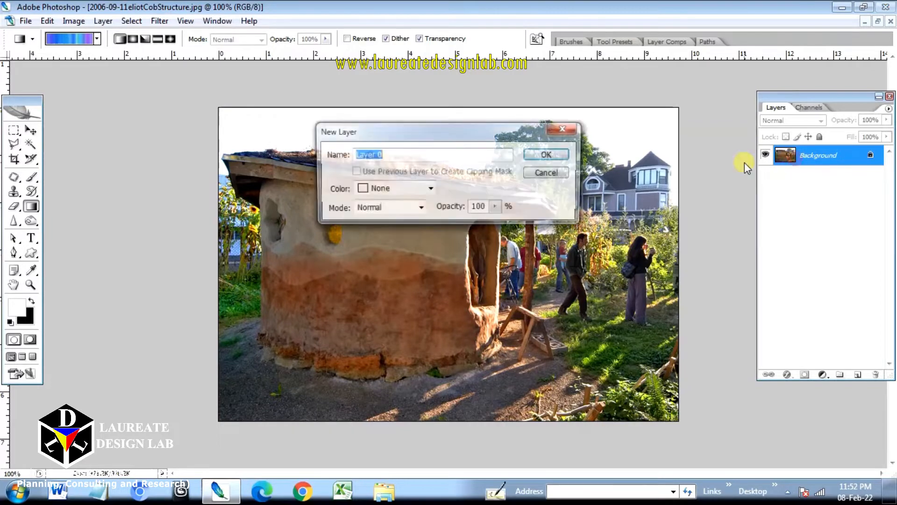
click(559, 154)
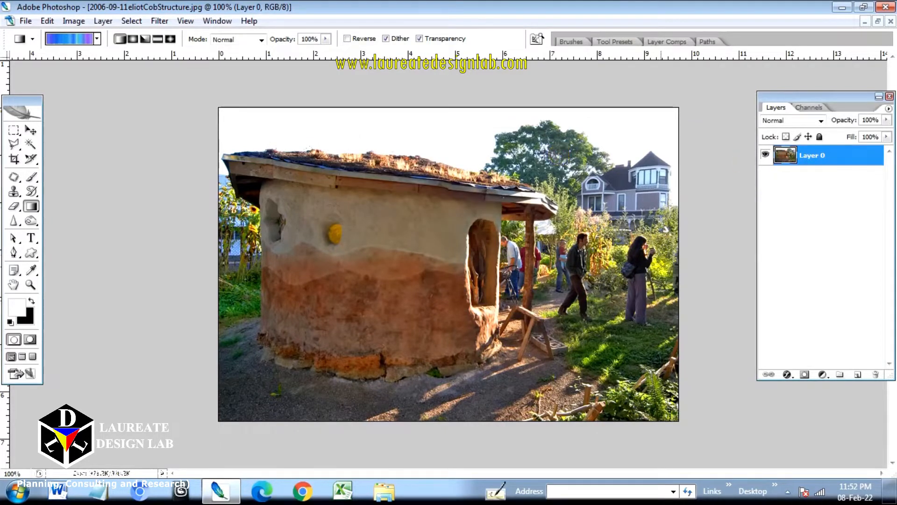
click(16, 338)
click(30, 284)
right_click(353, 216)
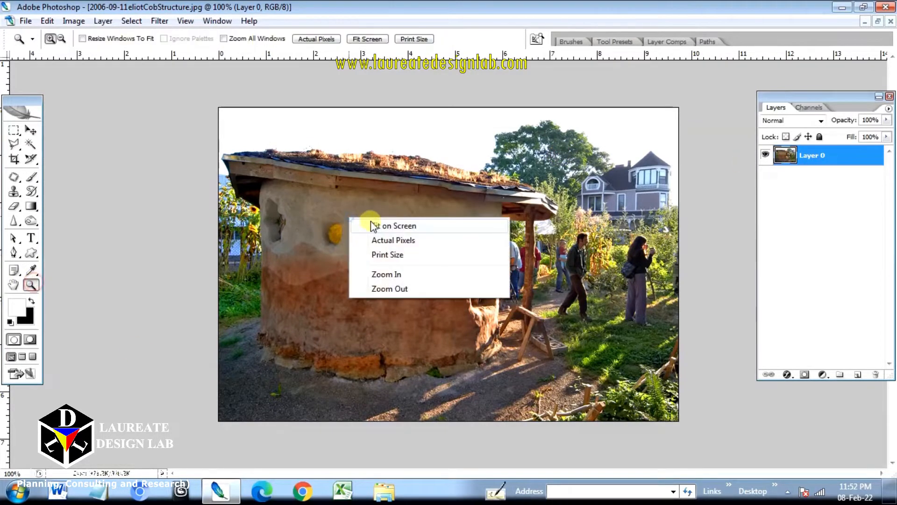
click(373, 225)
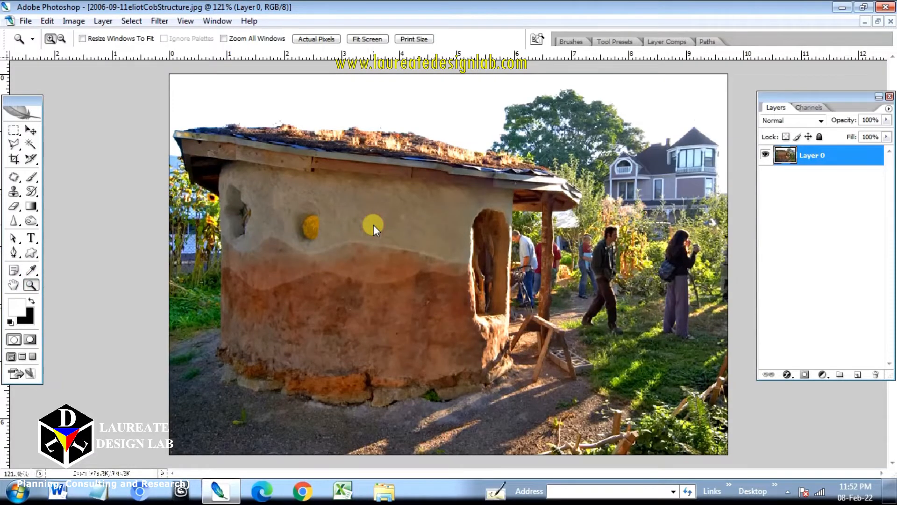
Outline the garden side of the photo with the Polygonal Lasso, following the hut's doorway edge, the ground shadow and the photo's outer edges.
click(14, 178)
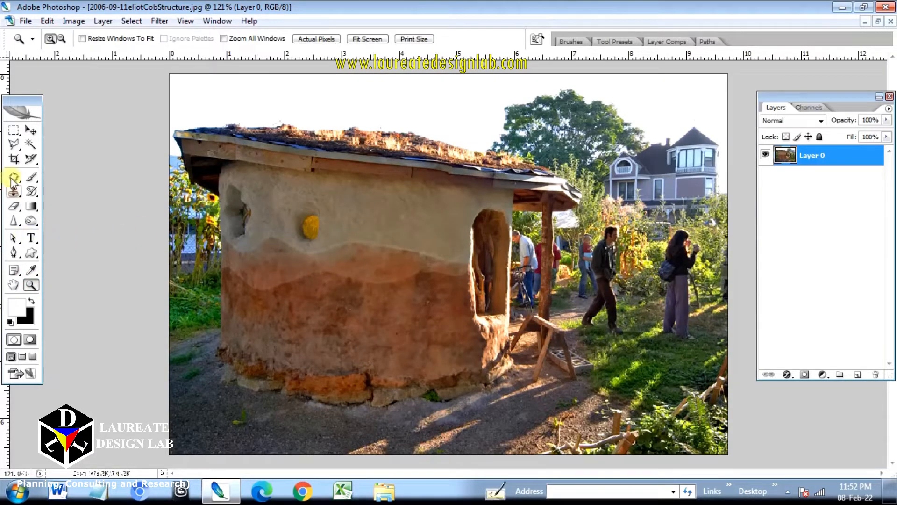
click(14, 146)
click(17, 147)
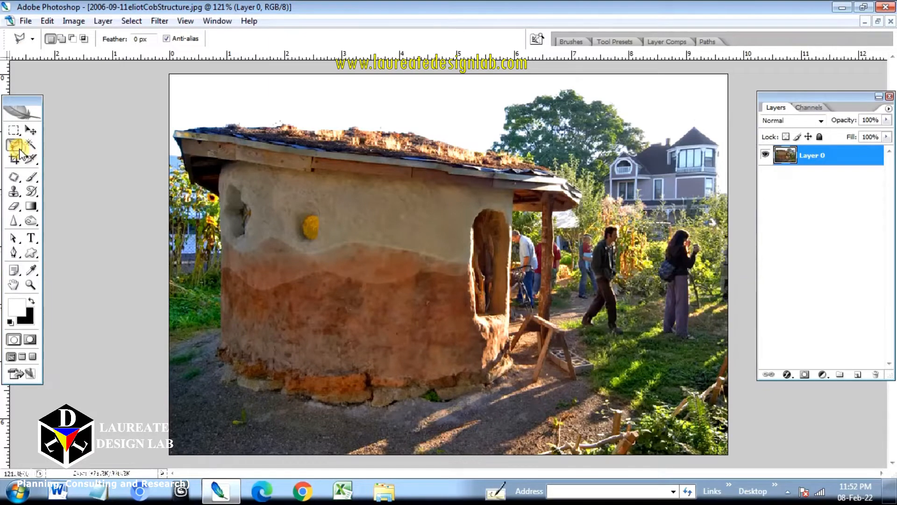
right_click(20, 149)
click(61, 158)
click(468, 227)
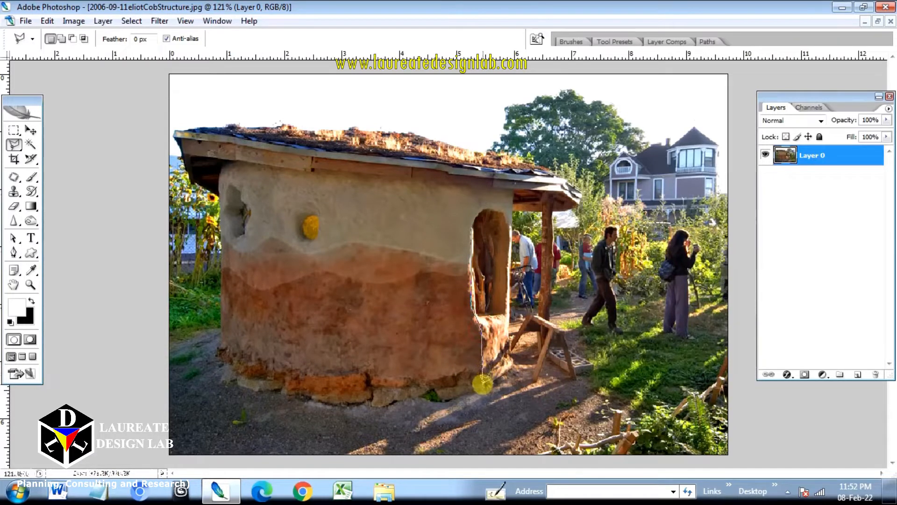
click(483, 387)
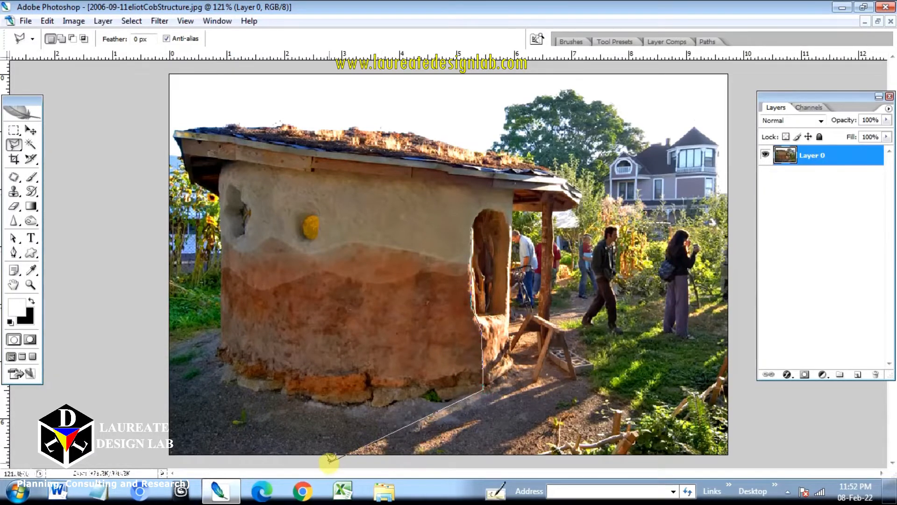
click(330, 460)
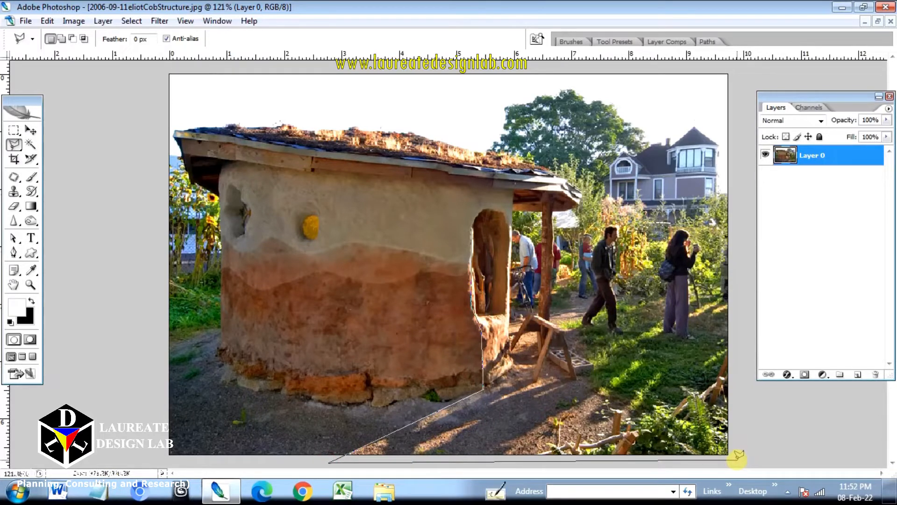
click(738, 459)
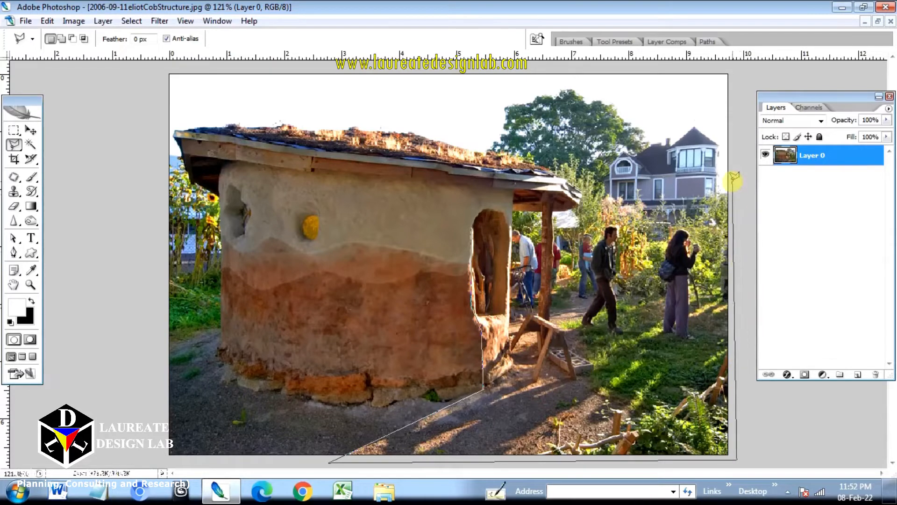
double_click(746, 65)
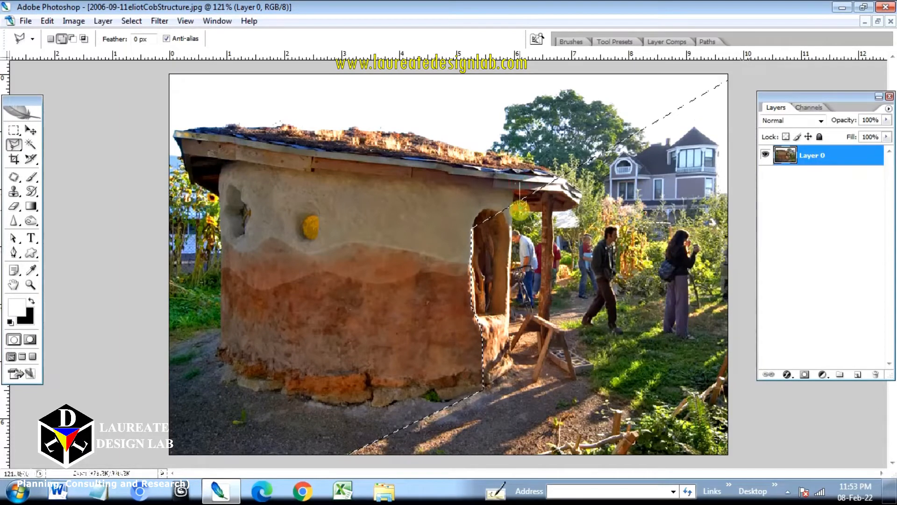
Add a narrow diagonal strip to the selection, running from under the roof eave to the photo's upper-right corner.
click(520, 209)
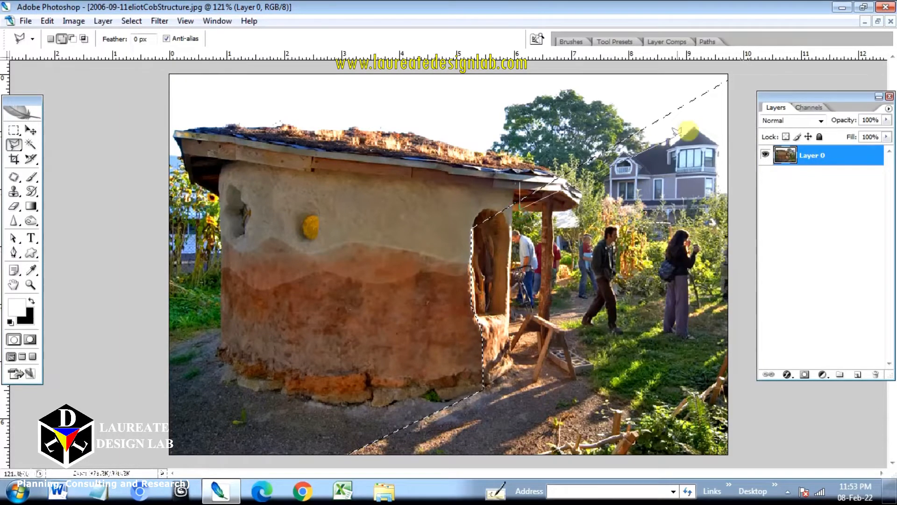
click(746, 97)
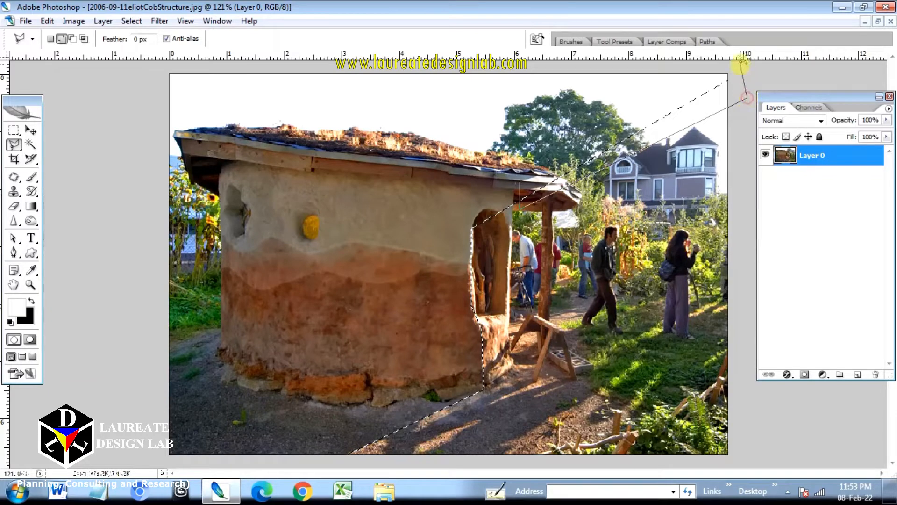
click(721, 65)
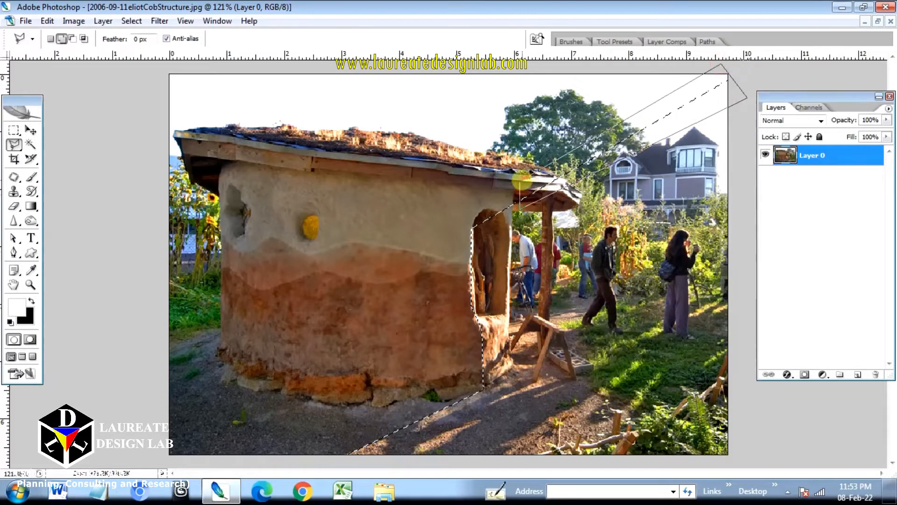
double_click(519, 184)
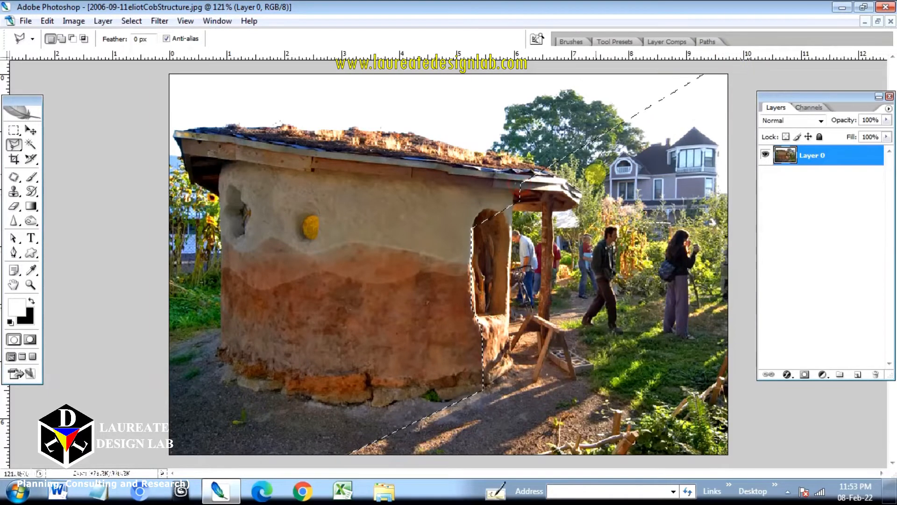
Create a new layer and fill the garden-side selection with white using the Paint Bucket.
click(857, 374)
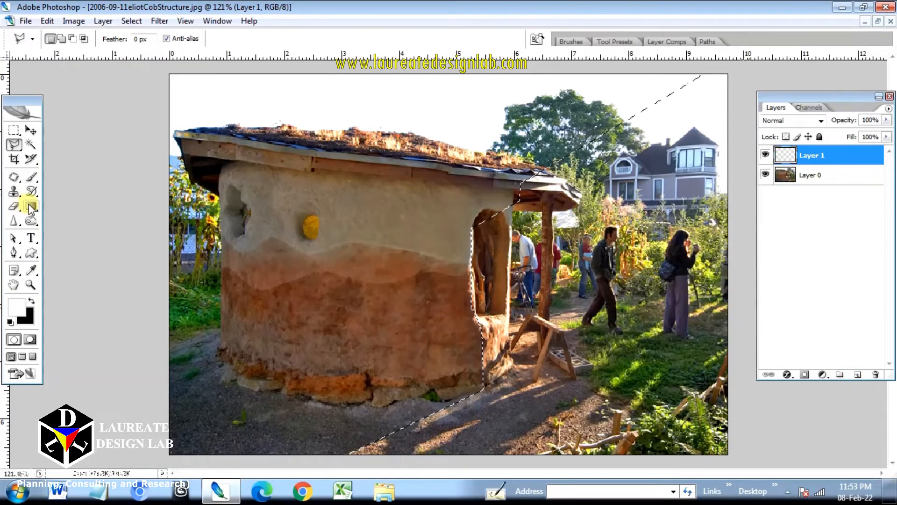
drag(29, 204, 52, 216)
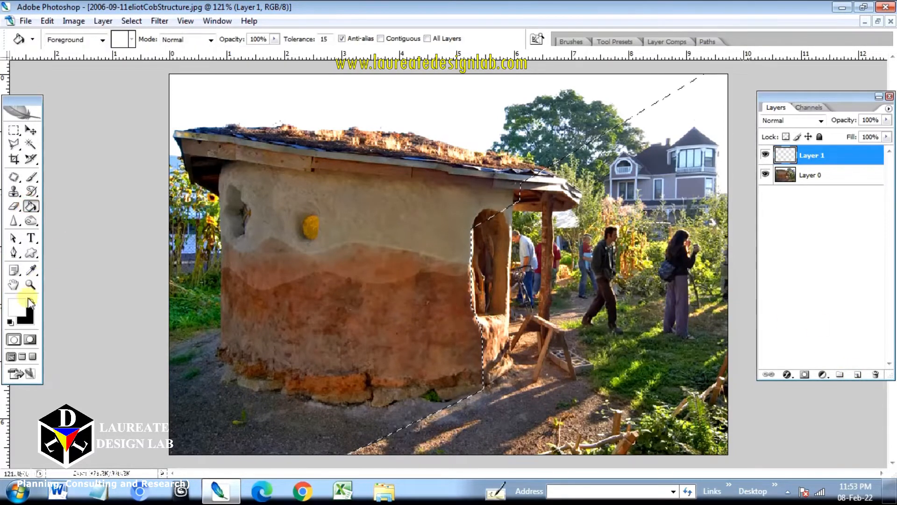
click(573, 251)
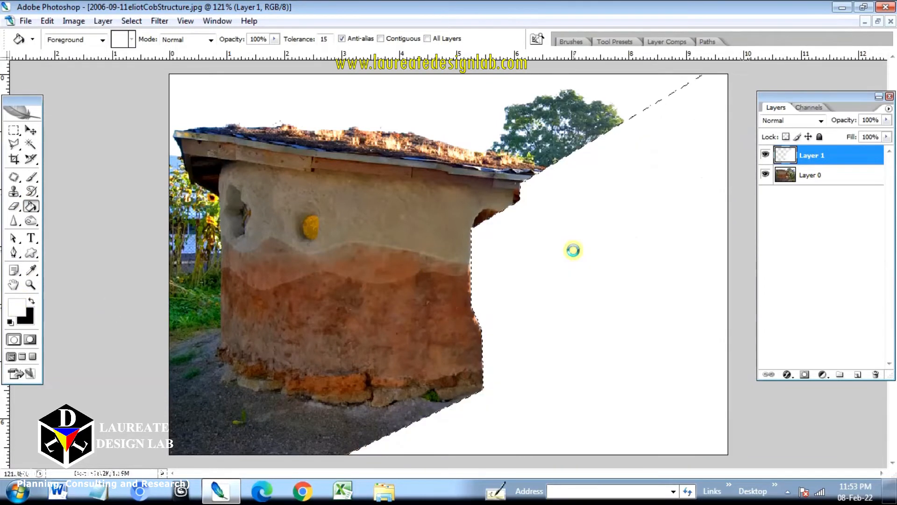
Add a layer mask to Layer 1 and apply the blue striped linear gradient diagonally from the roof eave down into the garden.
click(804, 374)
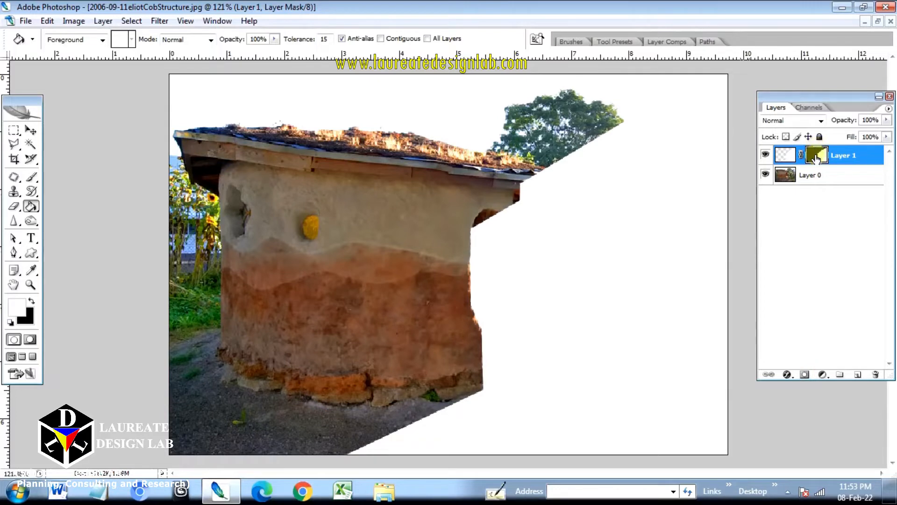
click(35, 212)
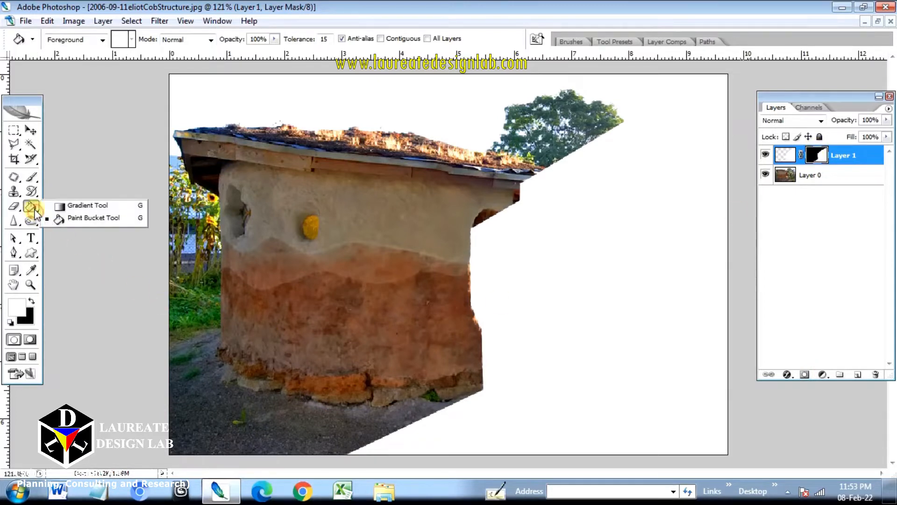
click(60, 203)
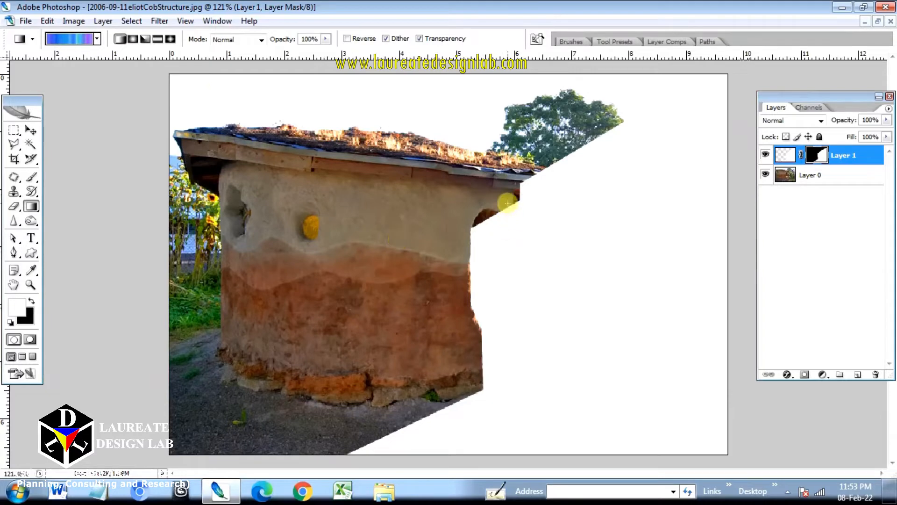
drag(507, 202, 670, 328)
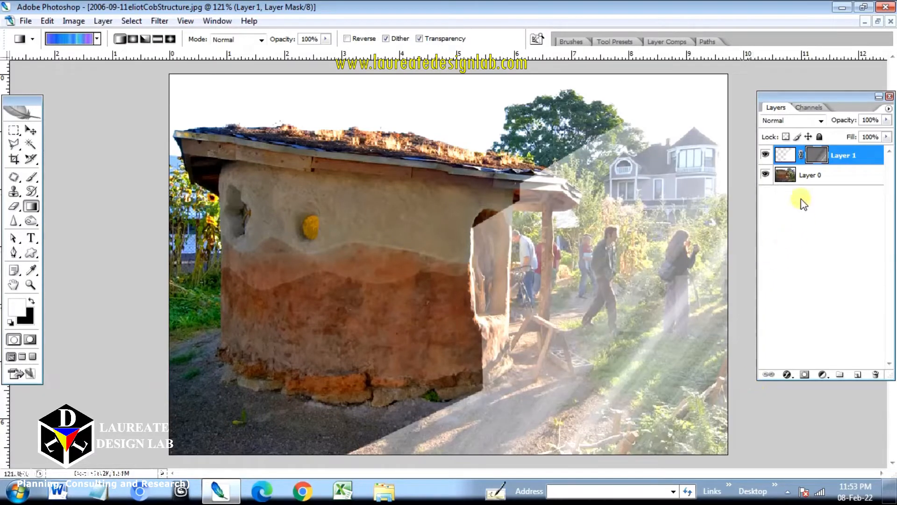
Lower Layer 1's opacity to 60% and compare the photo with the light rays hidden and shown.
drag(840, 124, 825, 139)
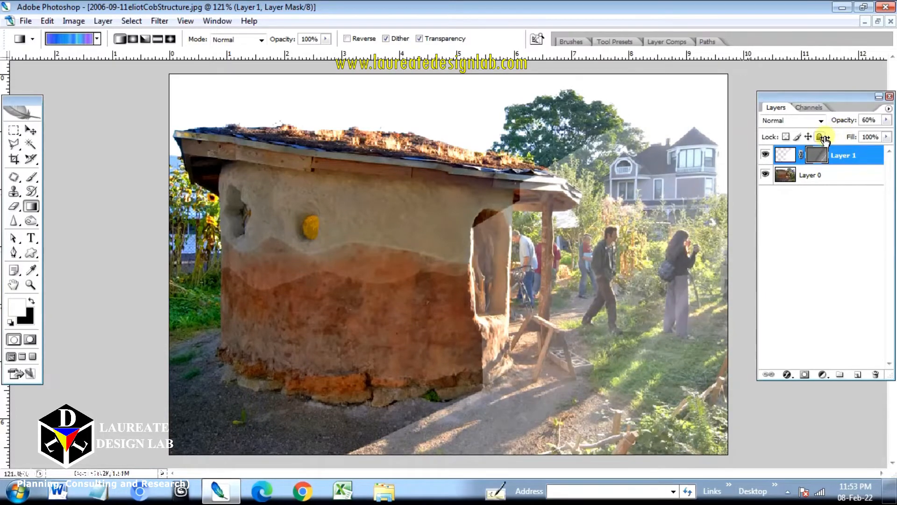
click(765, 156)
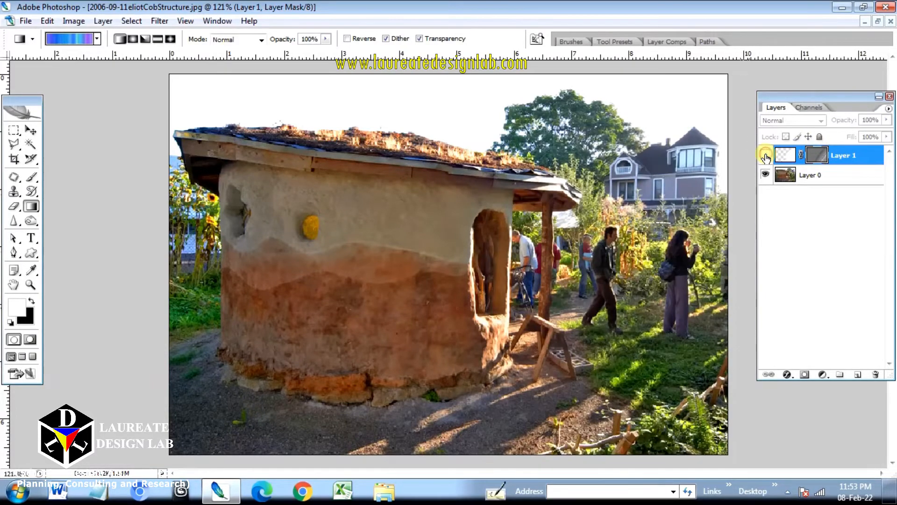
click(765, 156)
click(765, 156)
click(765, 156)
click(765, 156)
click(765, 156)
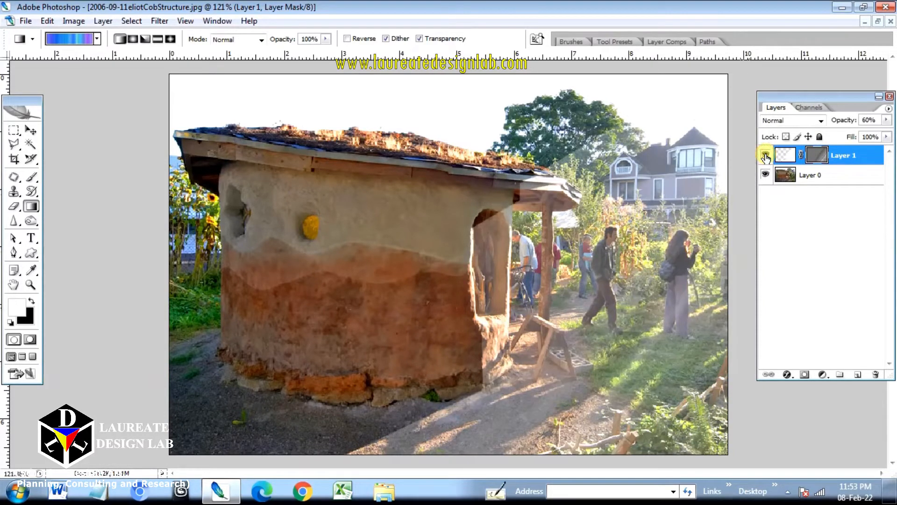
click(765, 156)
click(765, 156)
click(837, 121)
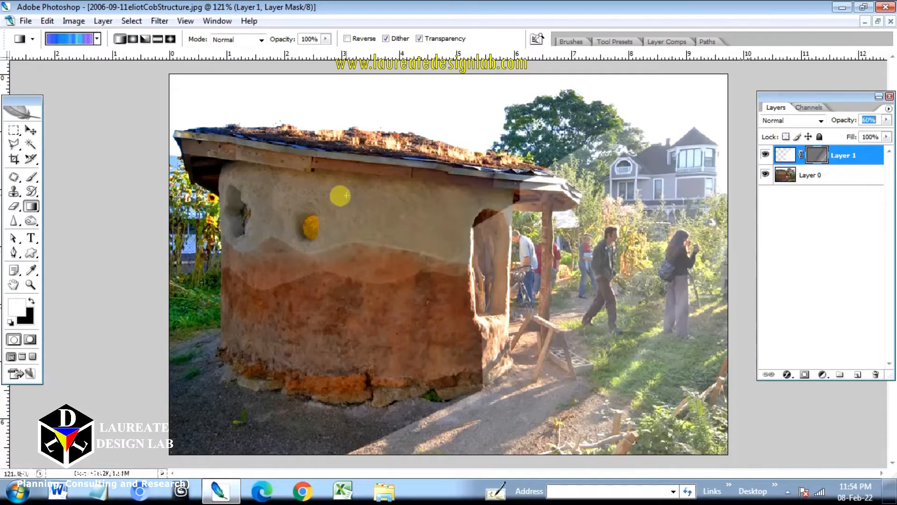
On a new layer, outline the sky wedge between the roof line and the photo's top edge with the Polygonal Lasso and fill it with white.
click(13, 144)
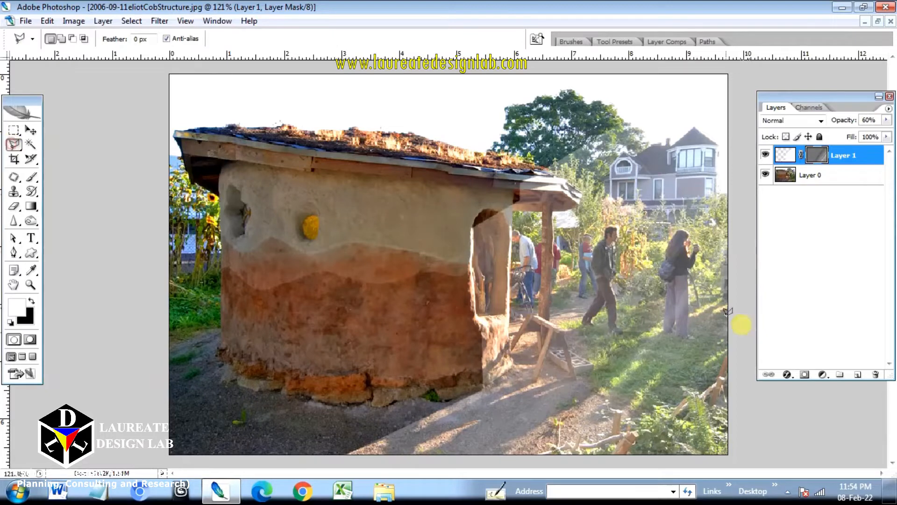
click(857, 374)
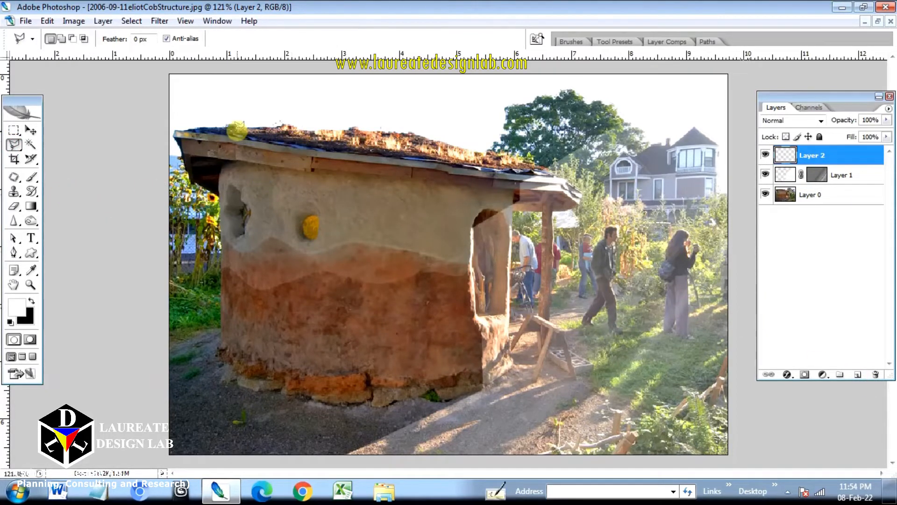
click(236, 130)
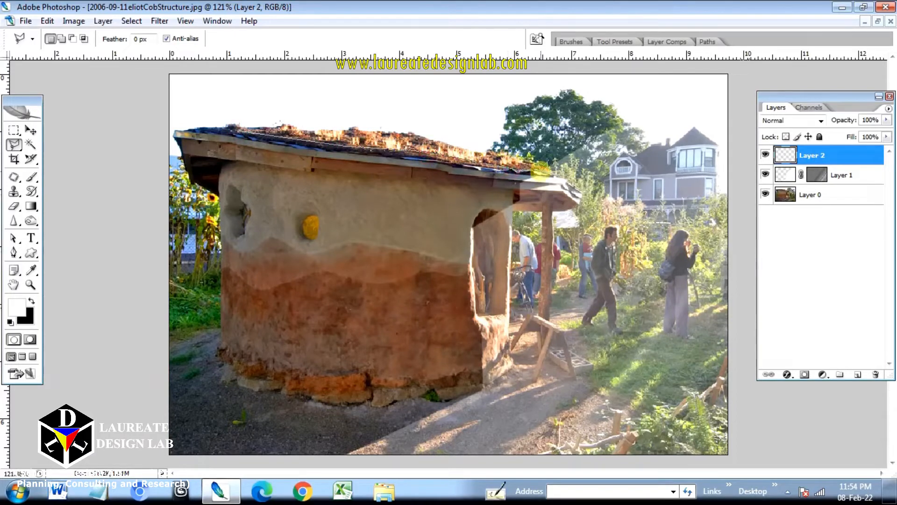
click(541, 171)
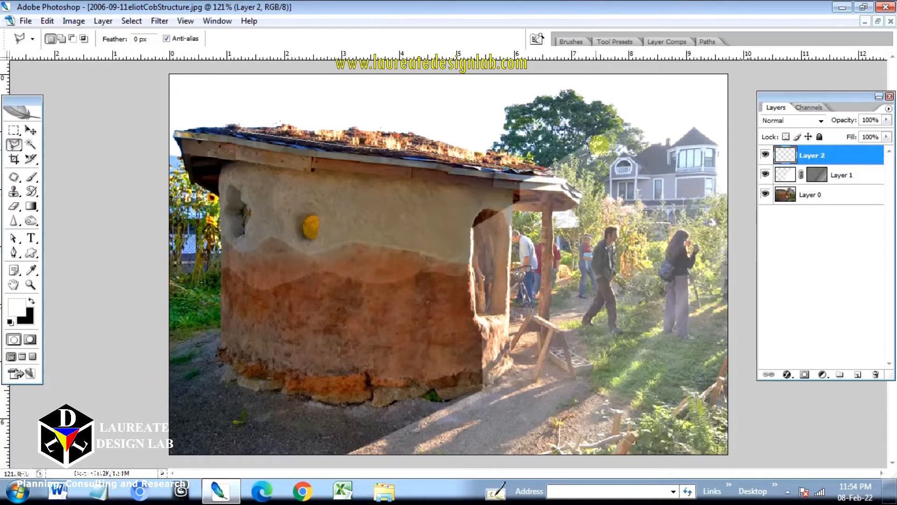
click(722, 69)
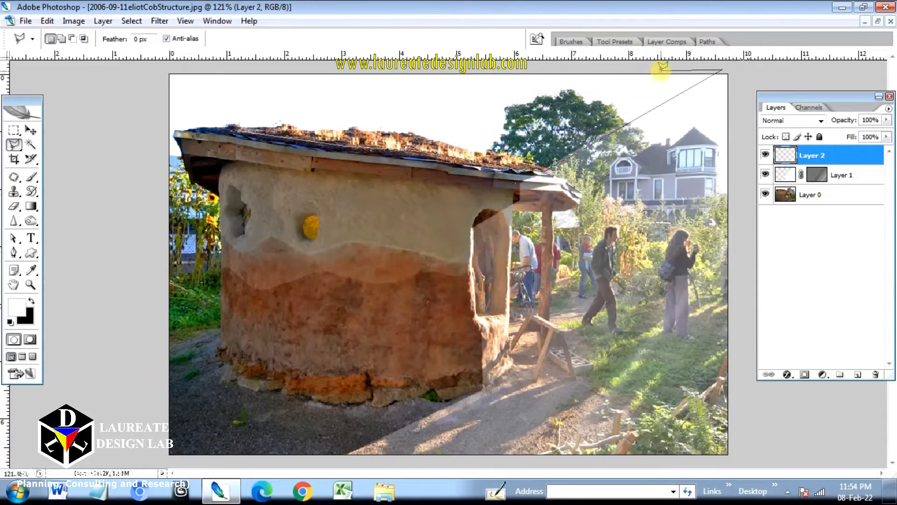
click(638, 73)
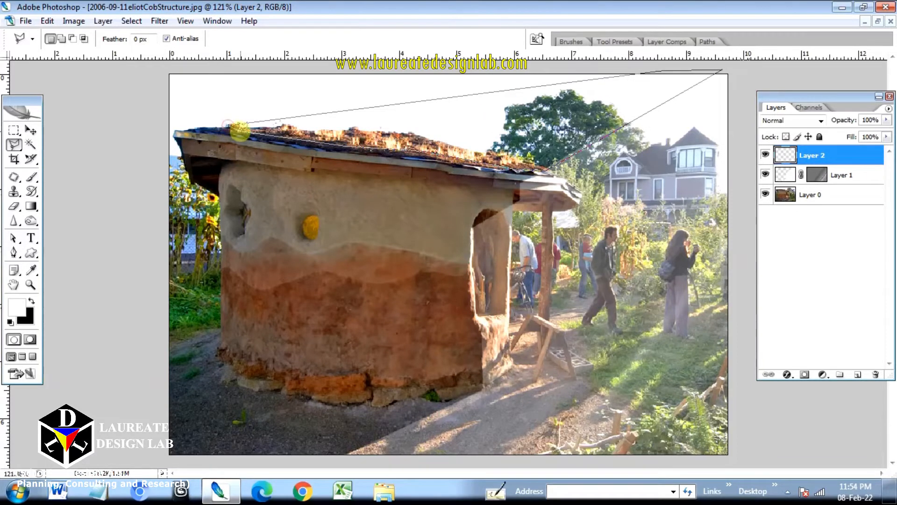
click(232, 125)
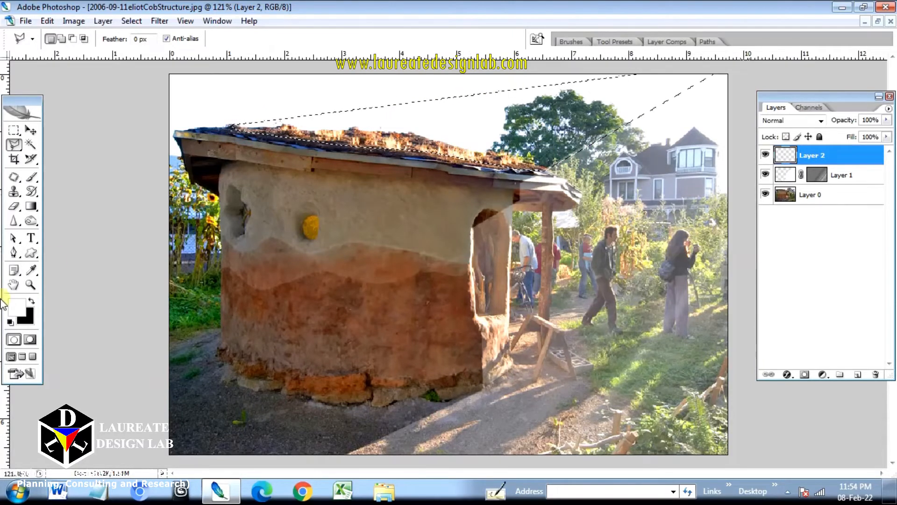
drag(31, 206, 72, 219)
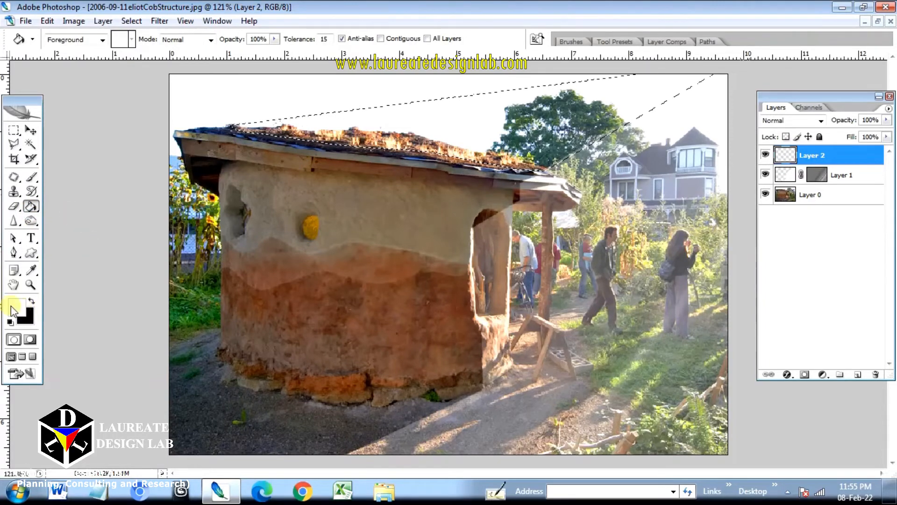
click(444, 126)
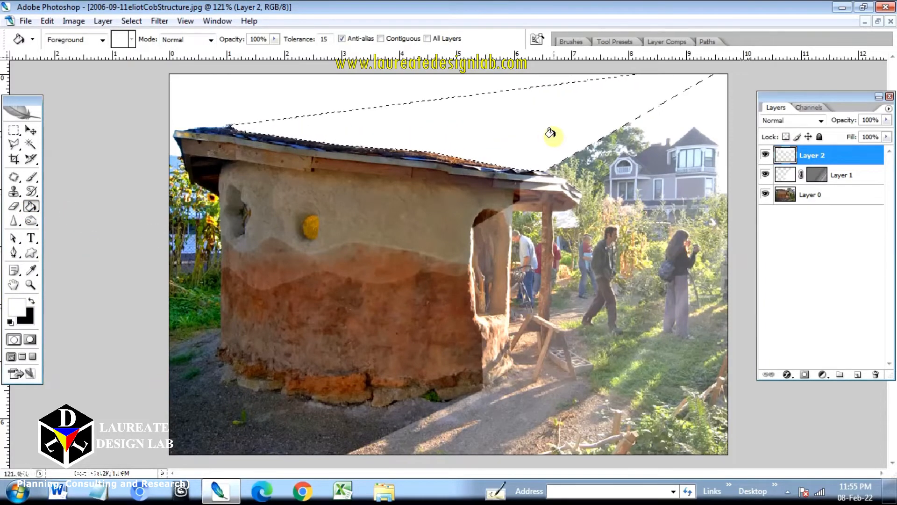
Mask Layer 2 with the blue striped linear gradient run diagonally from the sky down past the roof, and lower its opacity to 54%.
click(806, 375)
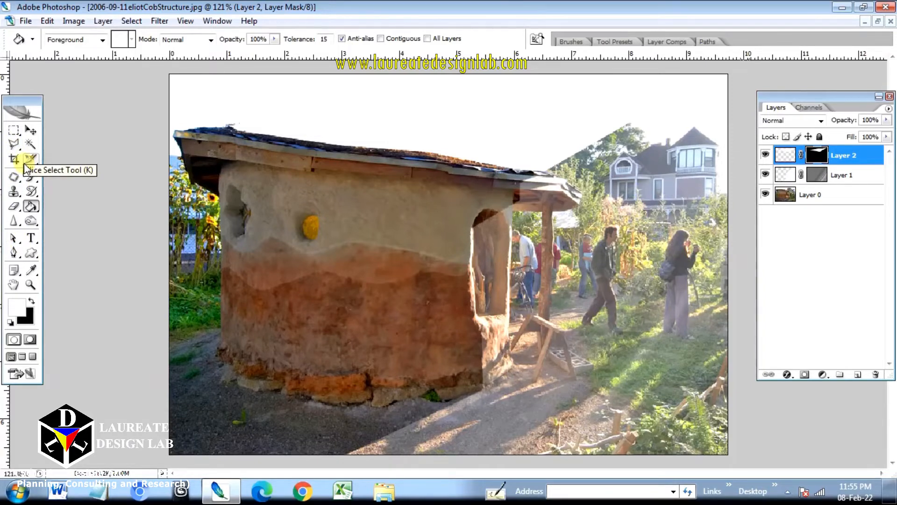
click(33, 210)
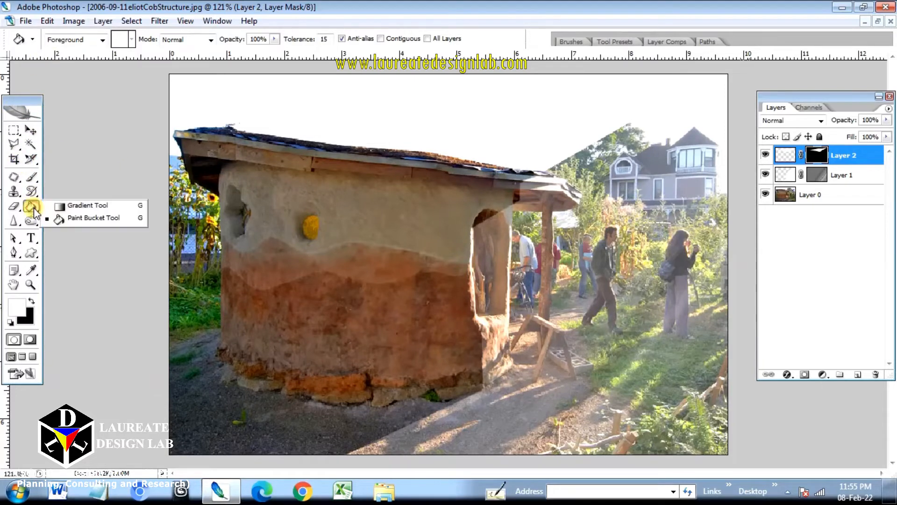
click(67, 209)
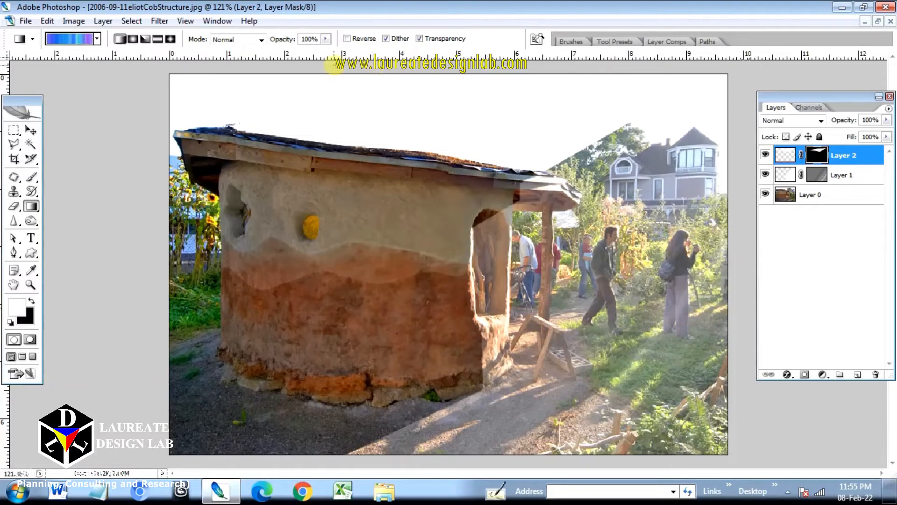
drag(373, 71, 535, 220)
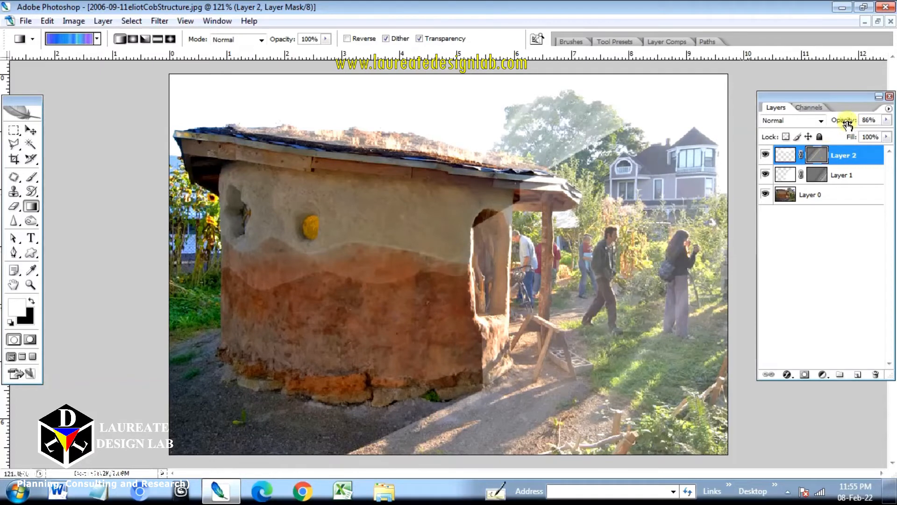
drag(847, 124, 825, 124)
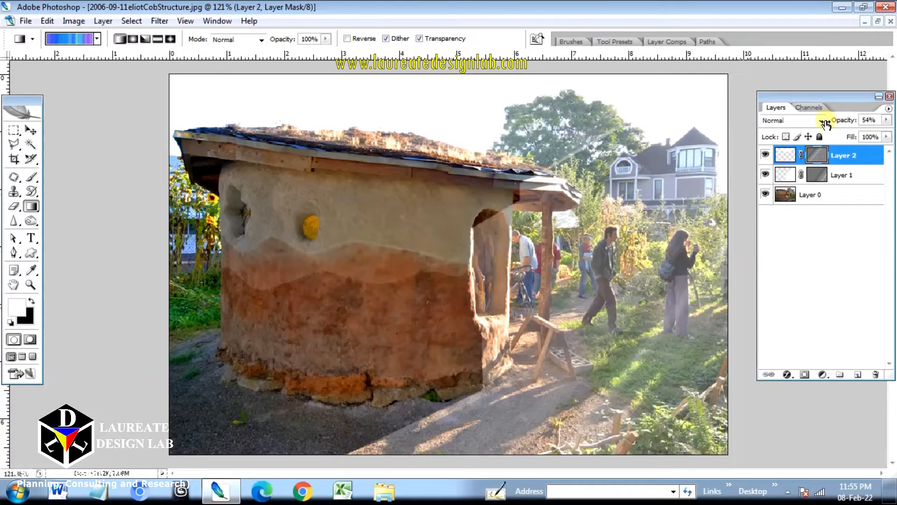
Compare the photo with the Layer 2 and Layer 1 light rays each hidden and shown.
click(765, 155)
click(765, 155)
click(765, 155)
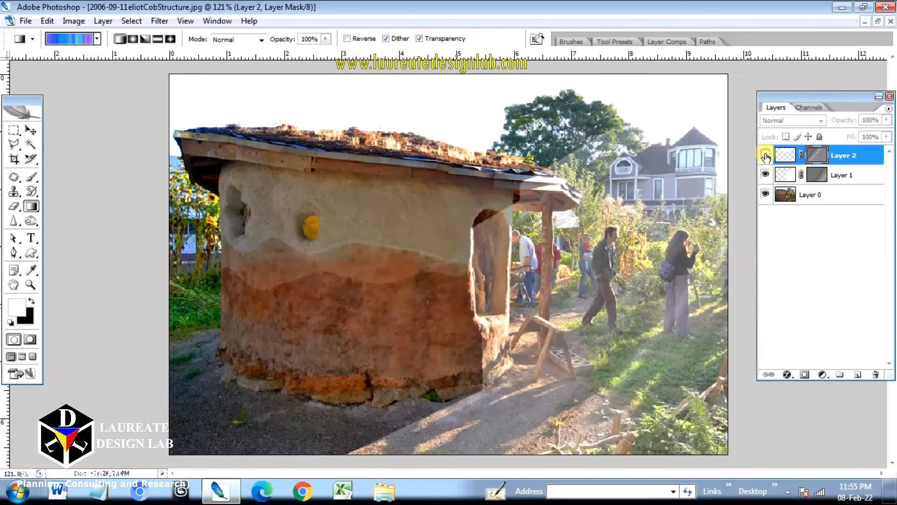
click(765, 155)
click(766, 154)
click(766, 155)
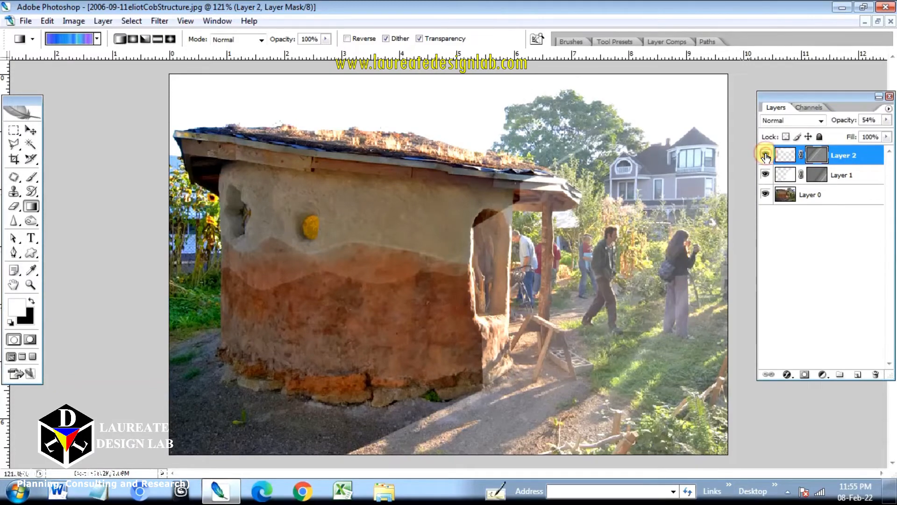
click(765, 174)
click(765, 175)
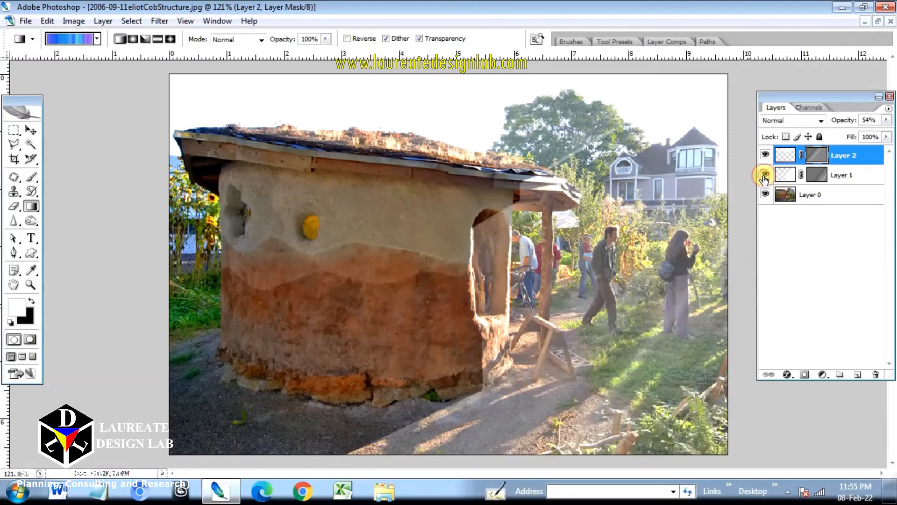
click(766, 156)
click(766, 156)
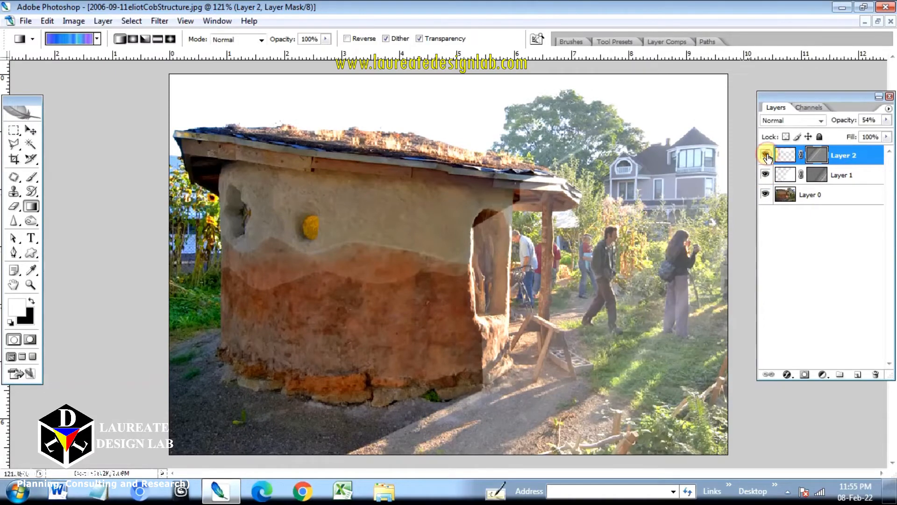
click(766, 156)
click(766, 156)
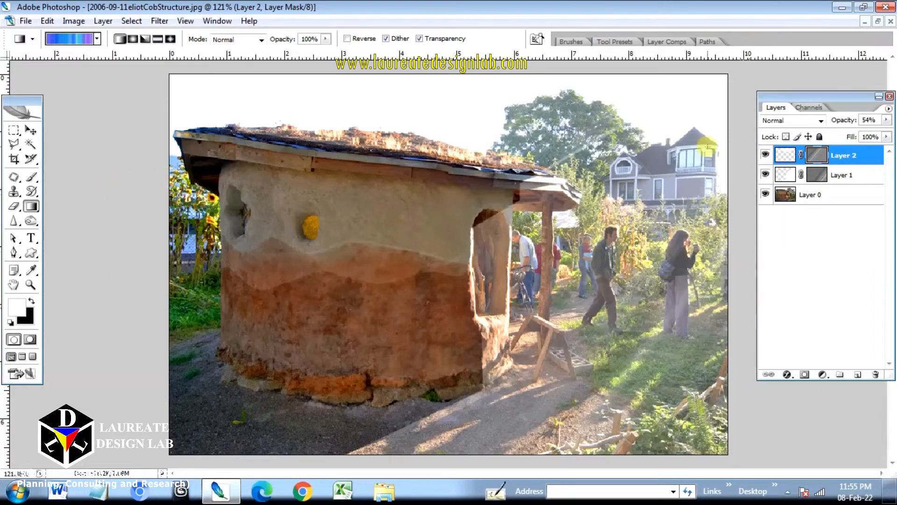
Merge Layer 2 down into Layer 1, applying the underlying layer mask before merging.
right_click(846, 161)
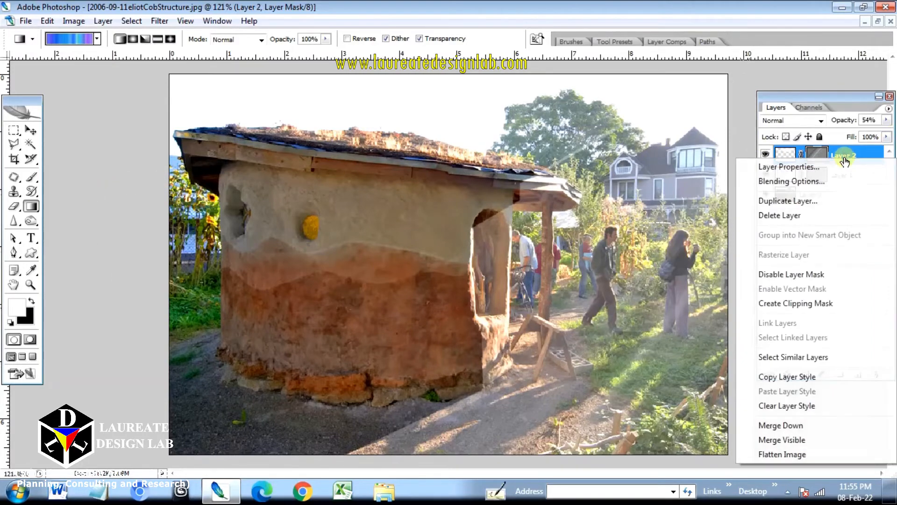
click(789, 425)
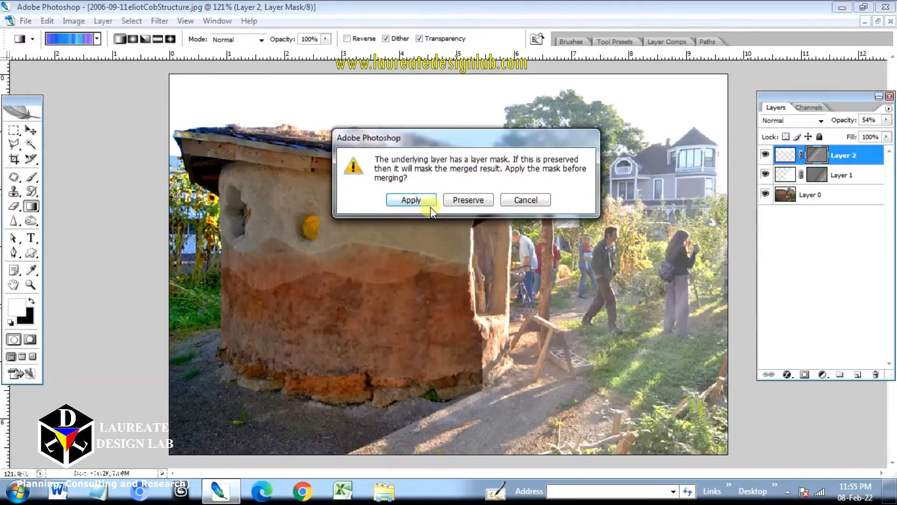
click(411, 200)
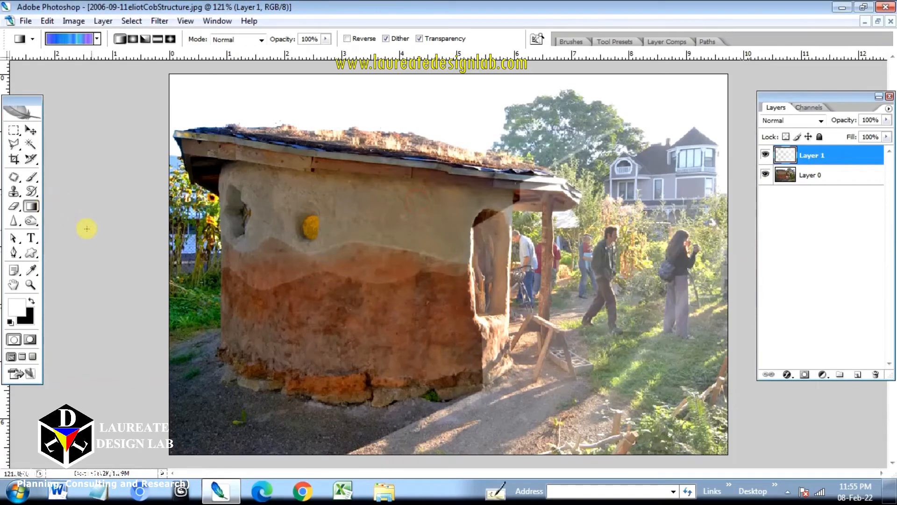
Soften the hard ray edge on Layer 1 from the distant tree down across the roof corner using a 19 px low-opacity Eraser.
click(17, 209)
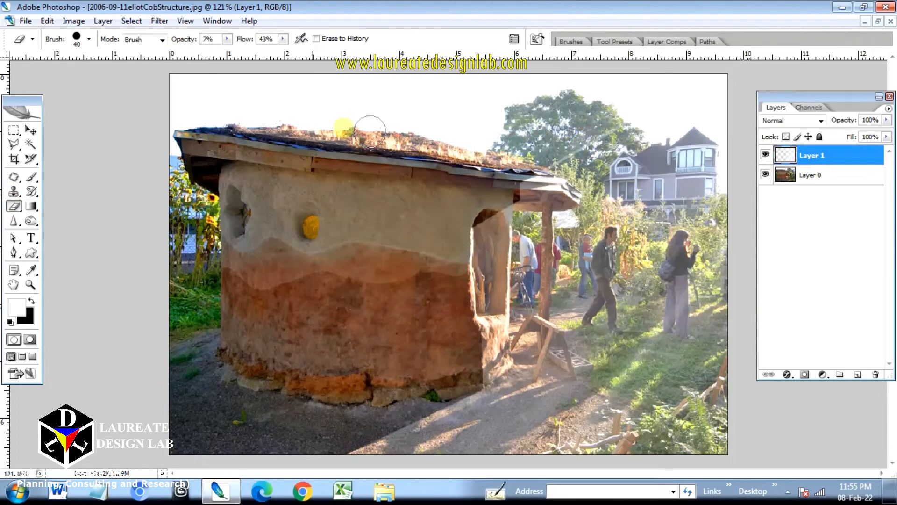
click(90, 40)
drag(38, 74, 32, 74)
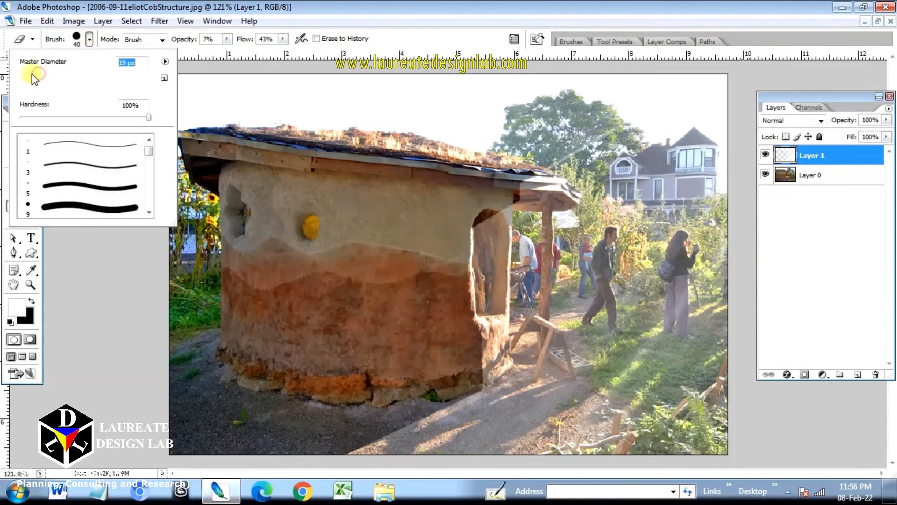
click(625, 123)
drag(581, 147, 527, 173)
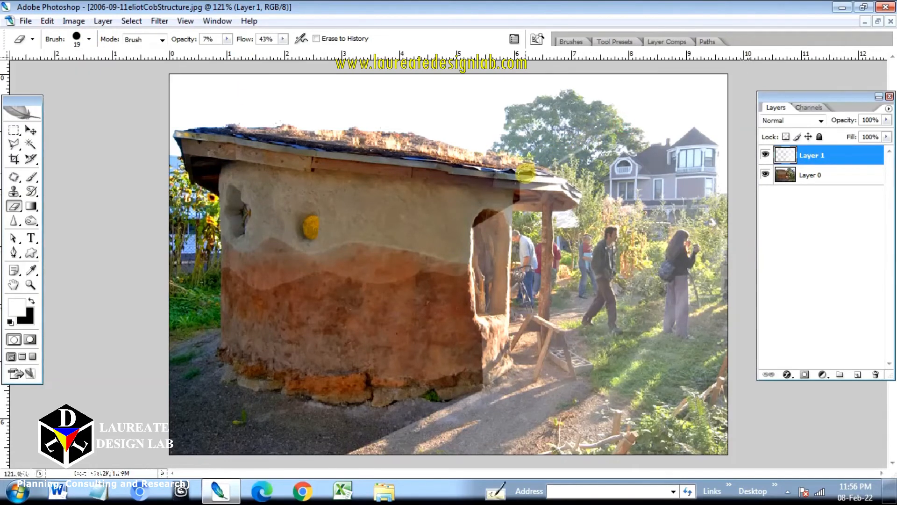
drag(613, 126, 553, 167)
drag(590, 143, 529, 177)
mouse_move(566, 153)
mouse_down()
mouse_move(549, 166)
mouse_move(588, 133)
mouse_move(556, 156)
mouse_up()
mouse_move(556, 156)
mouse_down()
mouse_move(614, 119)
mouse_move(556, 171)
mouse_move(568, 151)
mouse_move(551, 162)
mouse_move(581, 137)
mouse_move(551, 157)
mouse_move(592, 141)
mouse_move(567, 161)
mouse_move(600, 137)
mouse_move(532, 183)
mouse_move(579, 134)
mouse_move(513, 201)
mouse_move(529, 173)
mouse_move(524, 191)
mouse_up()
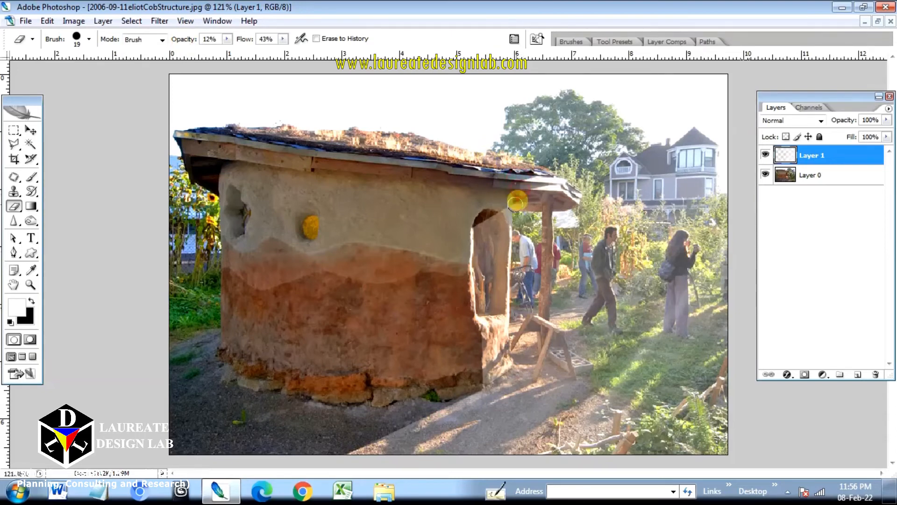
Raise the Eraser opacity to 26% while fading the remaining ray edge above the doorway and along the ground path.
mouse_move(515, 204)
mouse_down()
mouse_move(491, 228)
mouse_move(541, 200)
mouse_move(522, 199)
mouse_move(478, 226)
mouse_move(511, 210)
mouse_move(496, 210)
mouse_move(531, 188)
mouse_move(505, 202)
mouse_move(537, 171)
mouse_move(519, 189)
mouse_move(524, 199)
mouse_move(475, 228)
mouse_move(537, 202)
mouse_move(508, 215)
mouse_up()
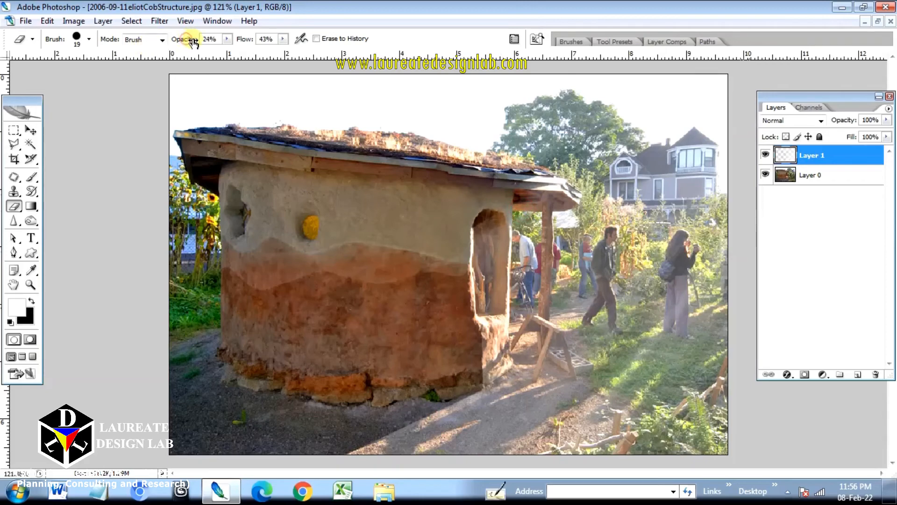
mouse_move(496, 205)
mouse_down()
mouse_move(470, 225)
mouse_move(500, 204)
mouse_move(468, 230)
mouse_move(474, 259)
mouse_move(503, 194)
mouse_up()
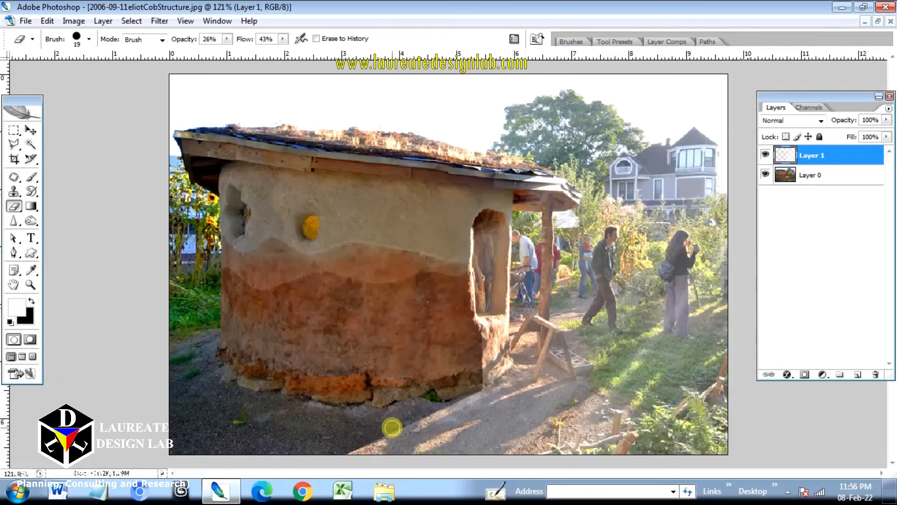
click(392, 430)
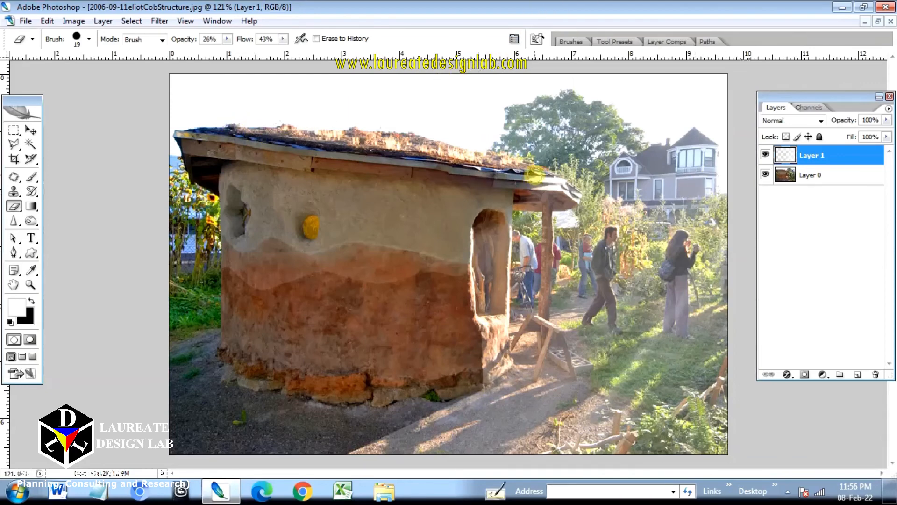
Compare the photo with the merged light-ray layer hidden and shown.
click(766, 155)
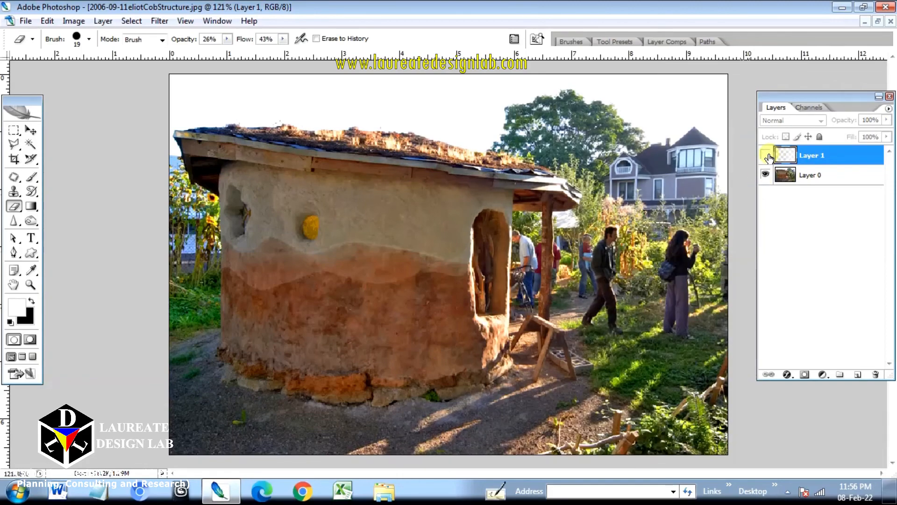
click(765, 155)
click(766, 155)
click(766, 155)
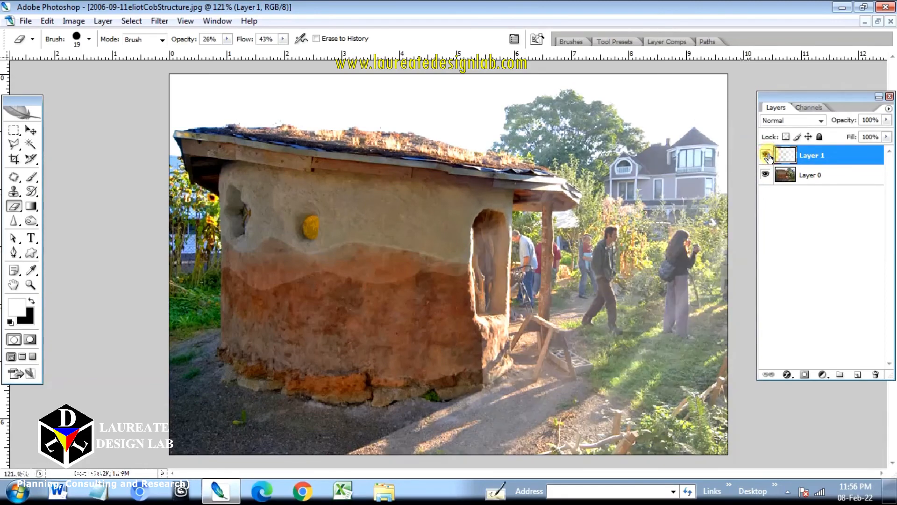
click(766, 155)
click(766, 155)
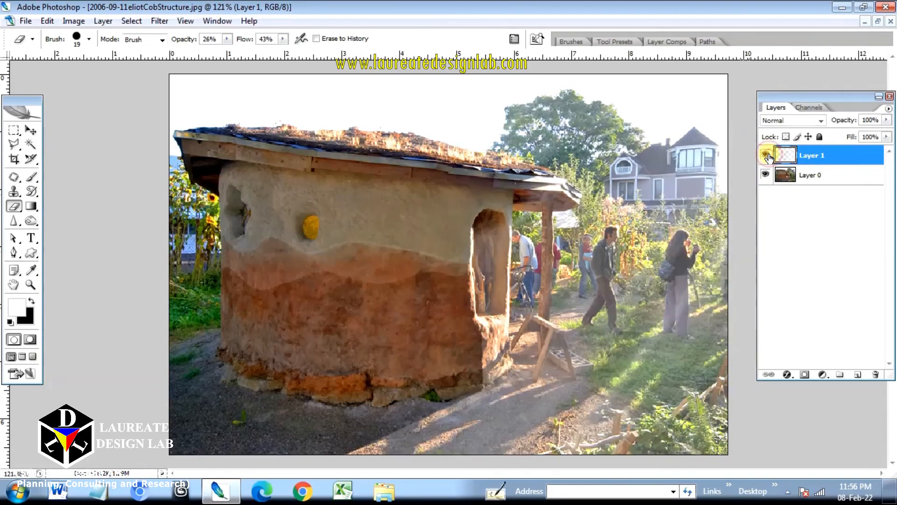